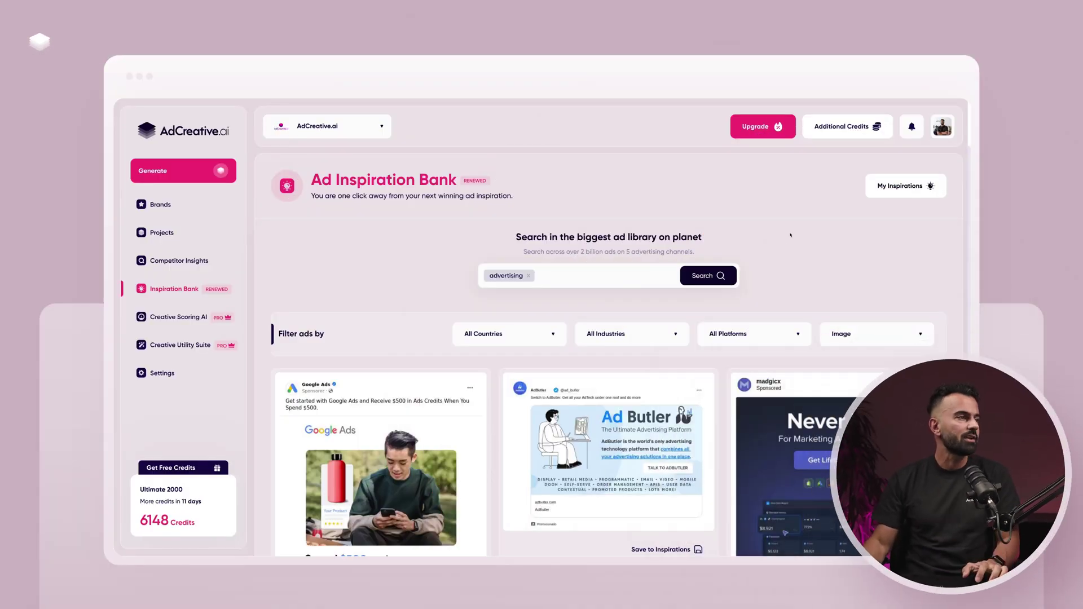
# Scroll down the Inspiration Bank grid to the madgicx Never Pay ad
pyautogui.scroll(-1, 561, 234)
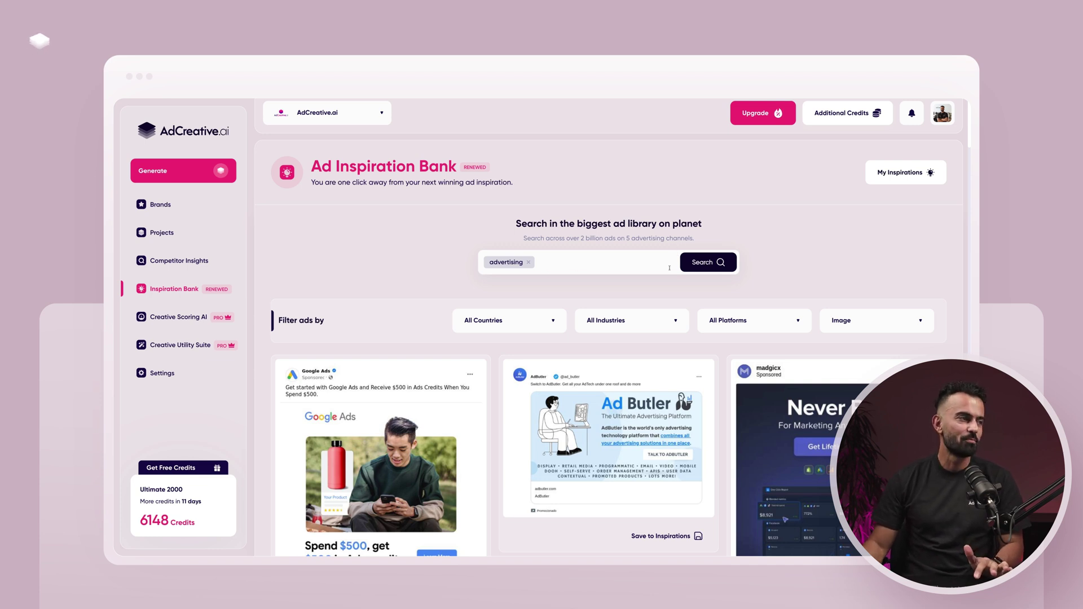
pyautogui.scroll(-2, 669, 268)
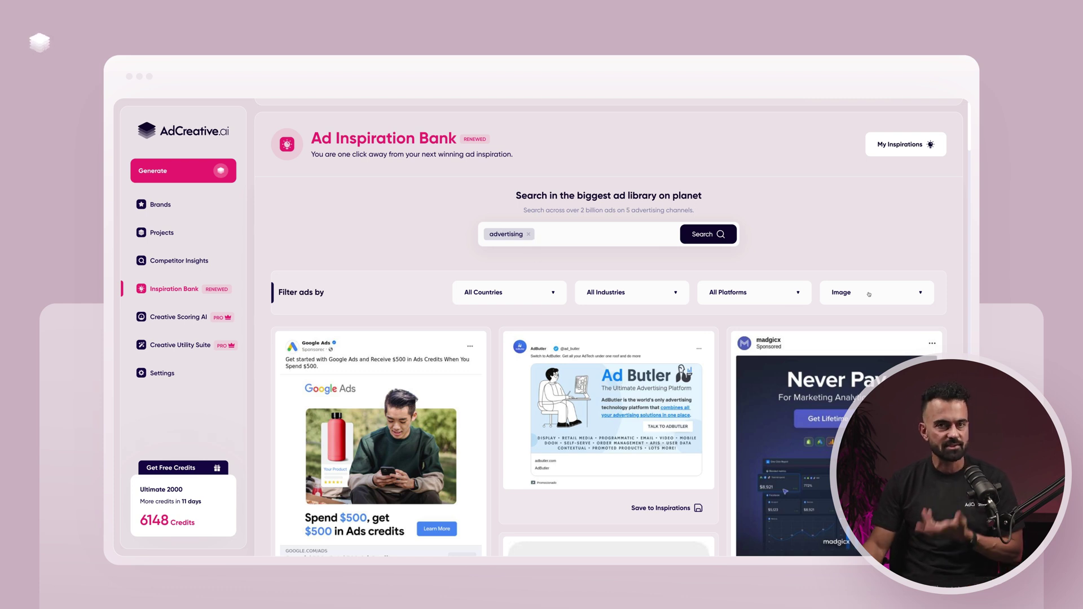
pyautogui.scroll(-3, 870, 295)
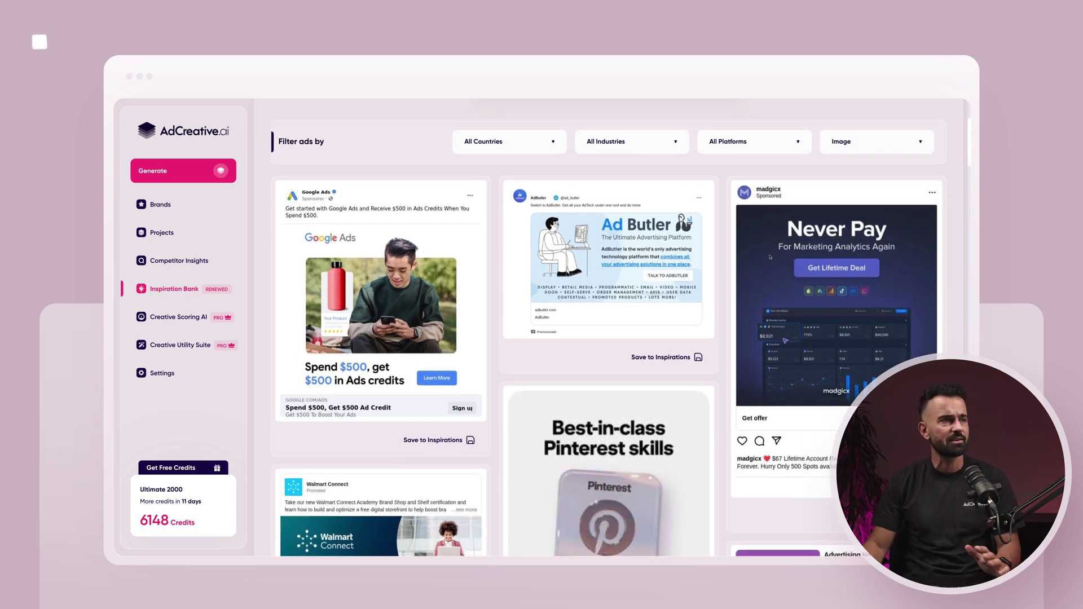
pyautogui.scroll(-1, 858, 261)
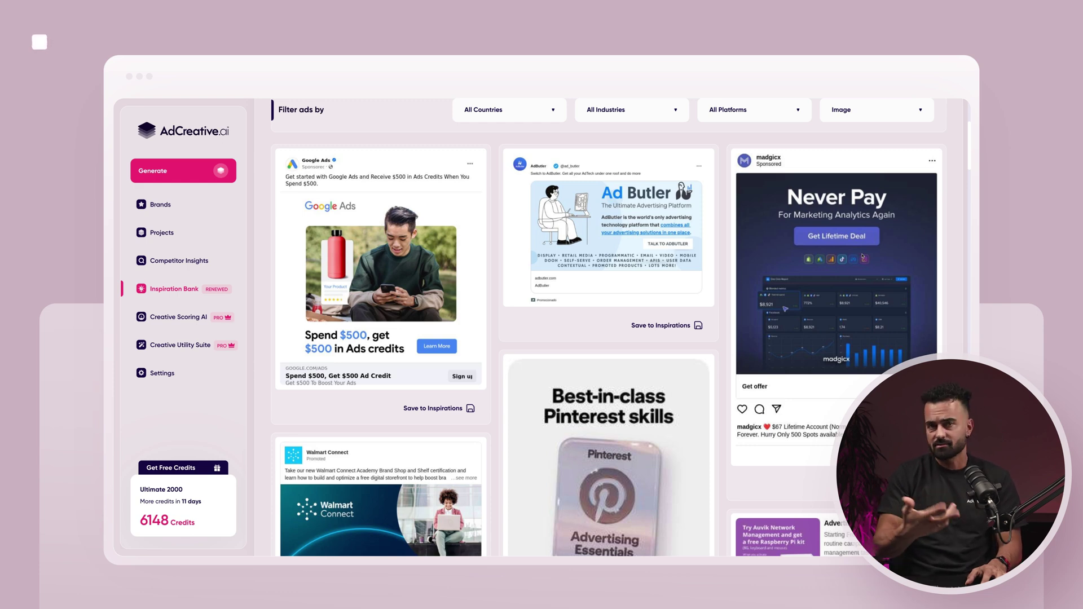
pyautogui.scroll(-1, 823, 277)
pyautogui.scroll(-1, 826, 243)
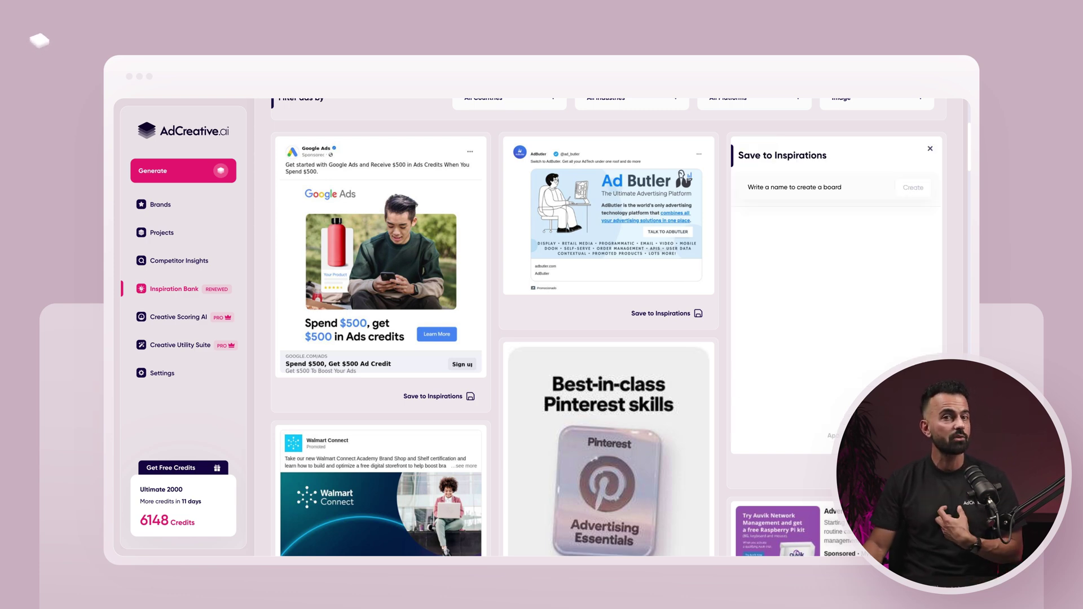
# Create a new 'Software Ads' board and save the madgicx ad into it
pyautogui.click(781, 191)
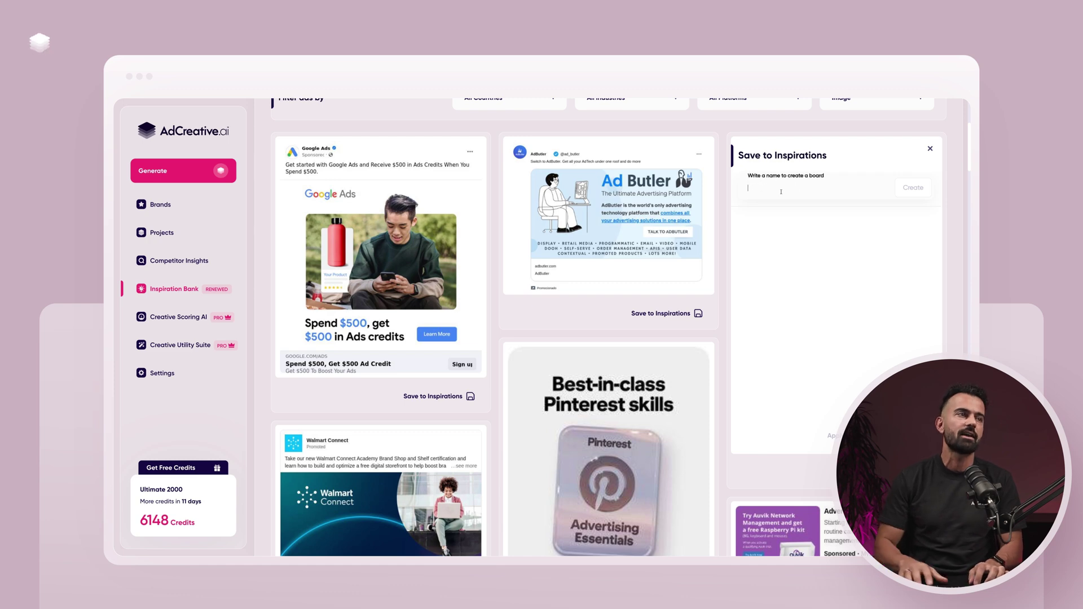
pyautogui.write('Software Ads')
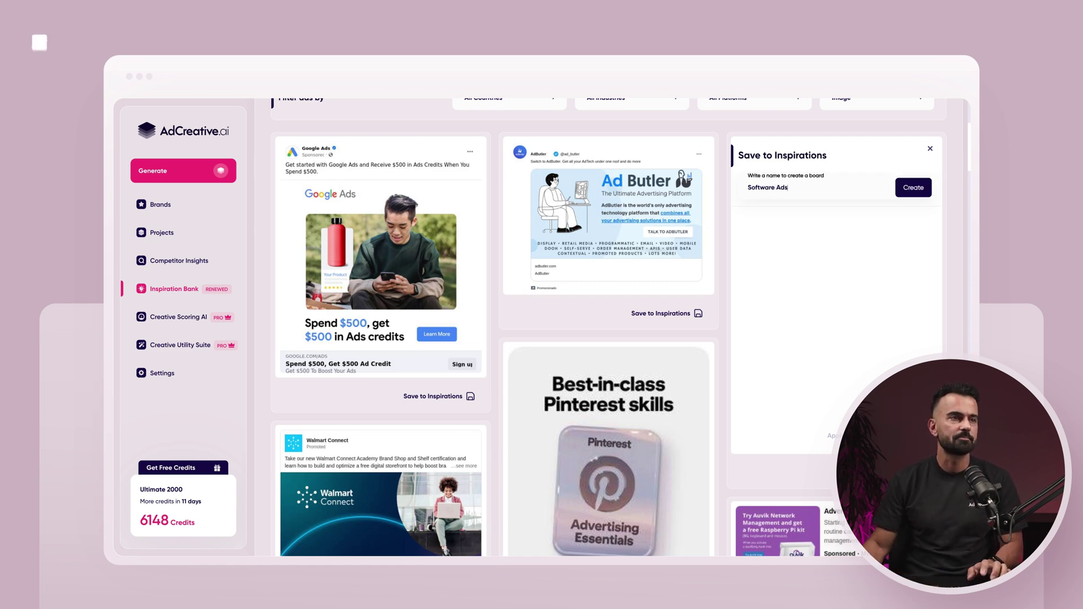
pyautogui.click(913, 181)
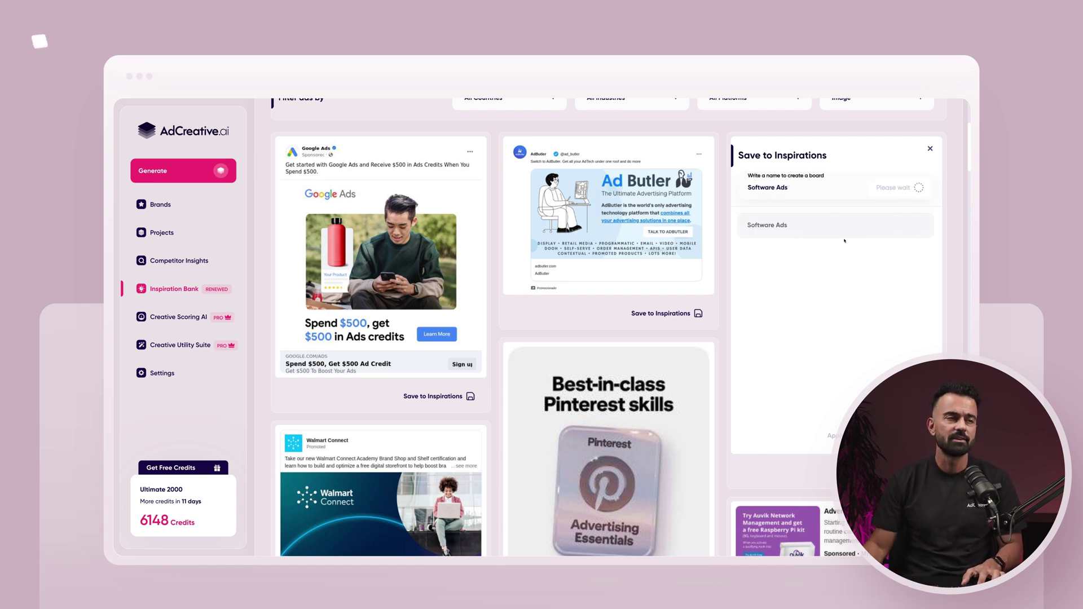
pyautogui.click(830, 435)
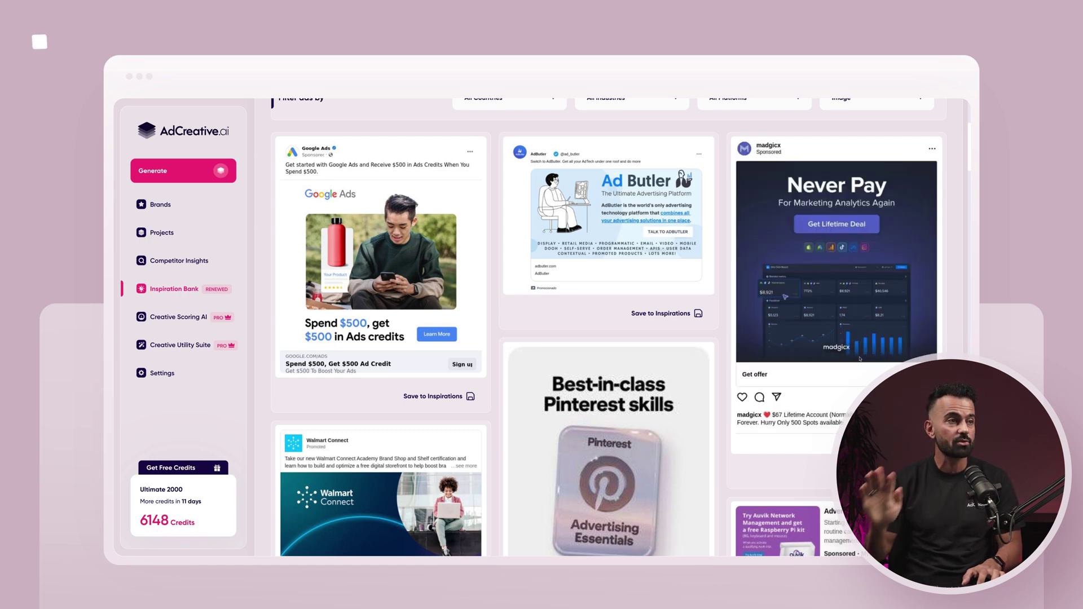
pyautogui.scroll(-3, 618, 278)
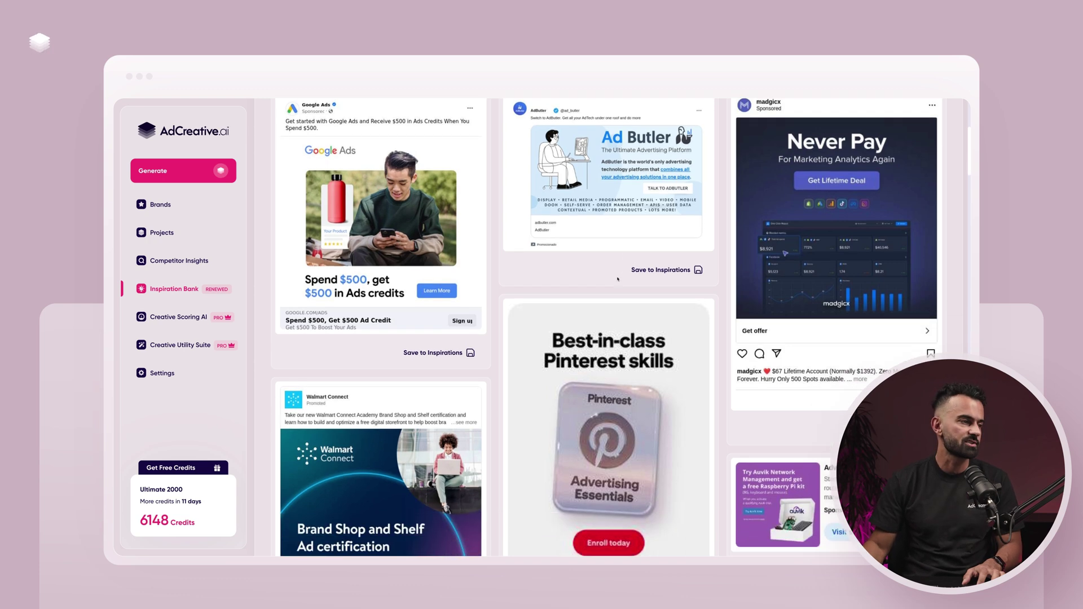
pyautogui.scroll(-1, 618, 278)
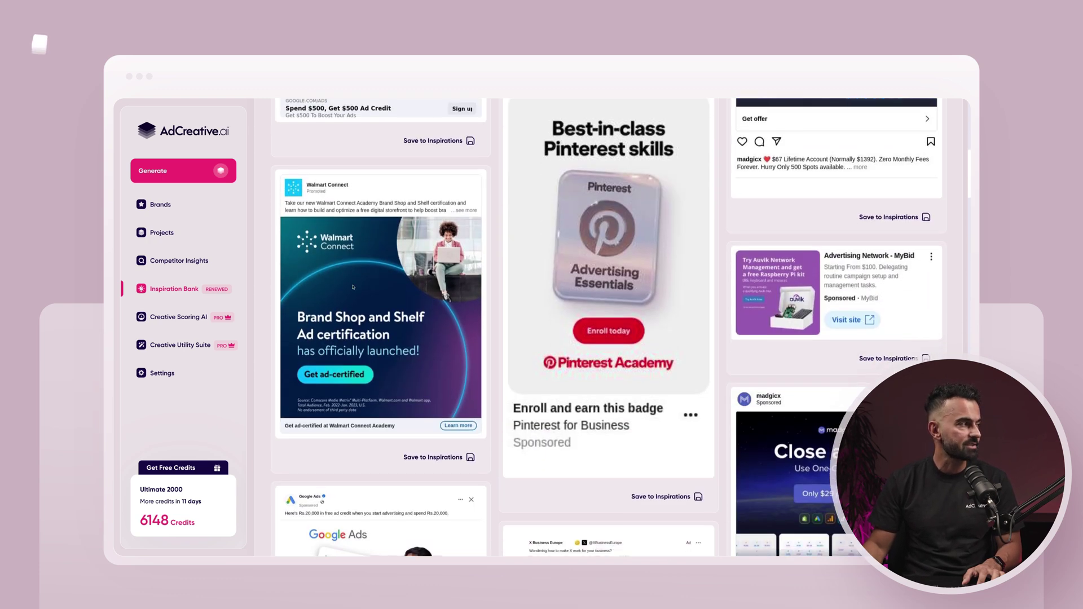
pyautogui.scroll(-5, 346, 278)
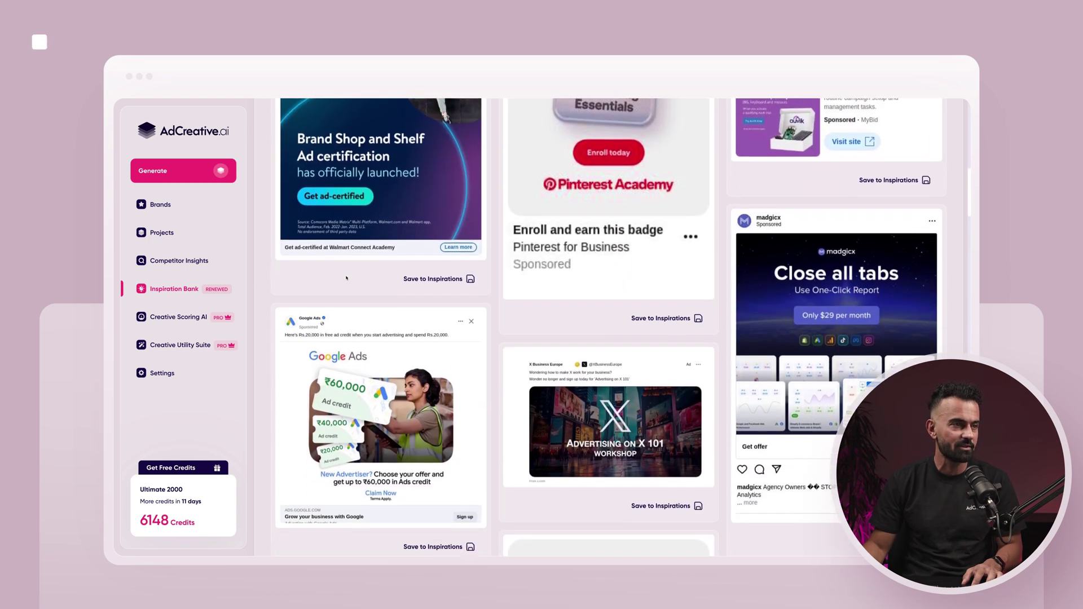
pyautogui.scroll(-3, 588, 185)
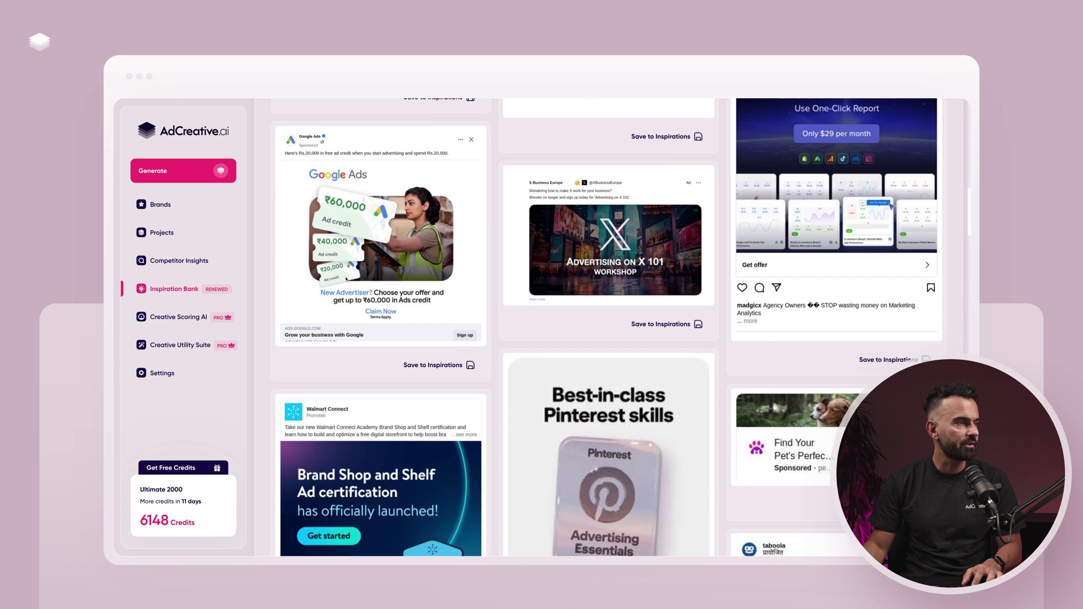
pyautogui.scroll(-3, 587, 185)
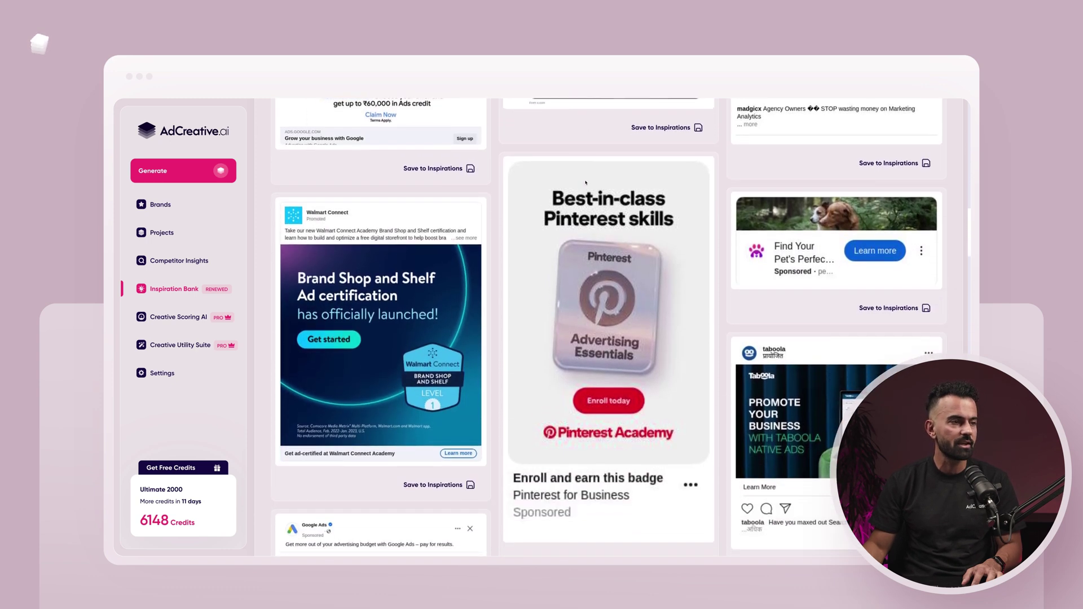
pyautogui.scroll(-2, 840, 389)
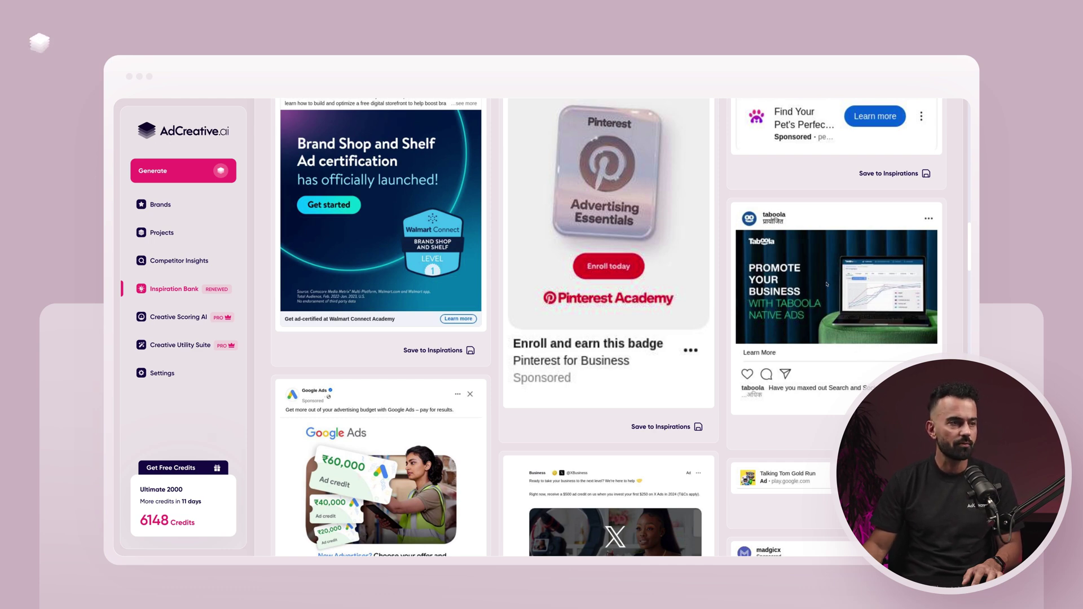
pyautogui.scroll(-1, 808, 298)
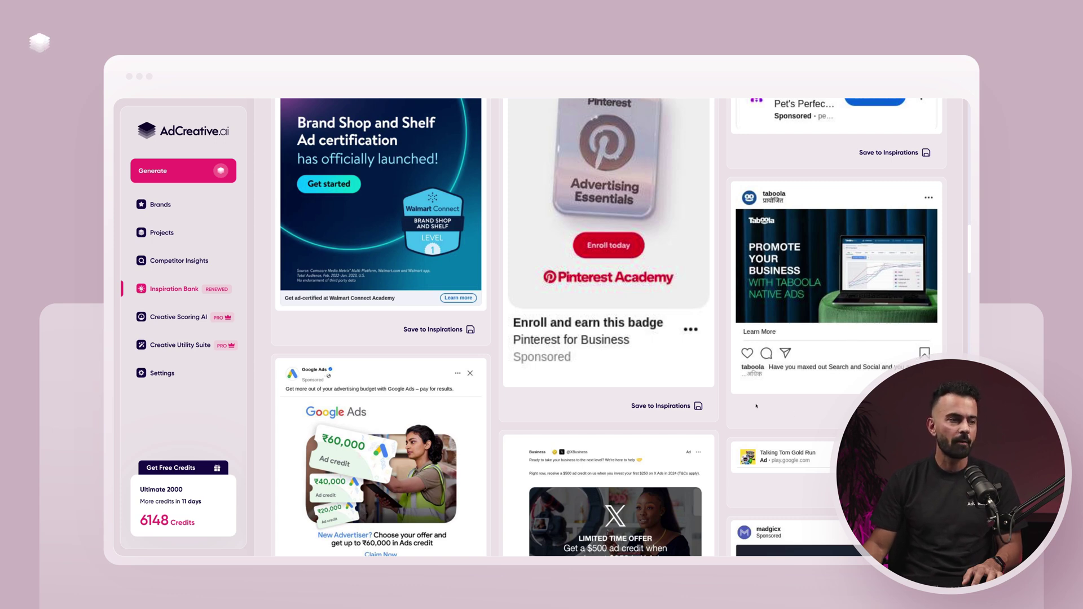
# Save the Taboola ad into the Software Ads board
pyautogui.click(890, 406)
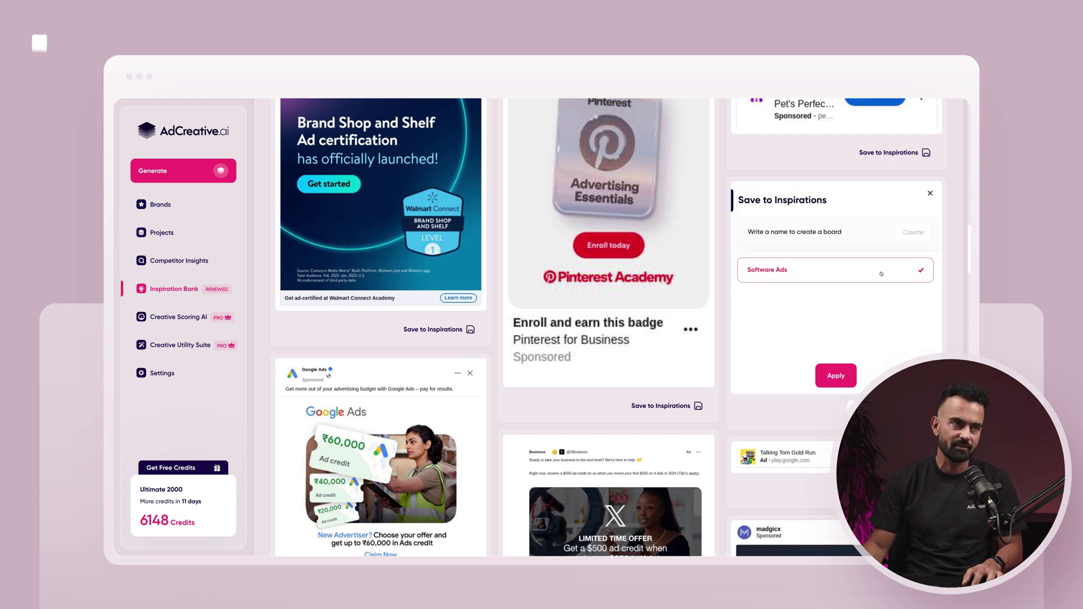
pyautogui.click(831, 377)
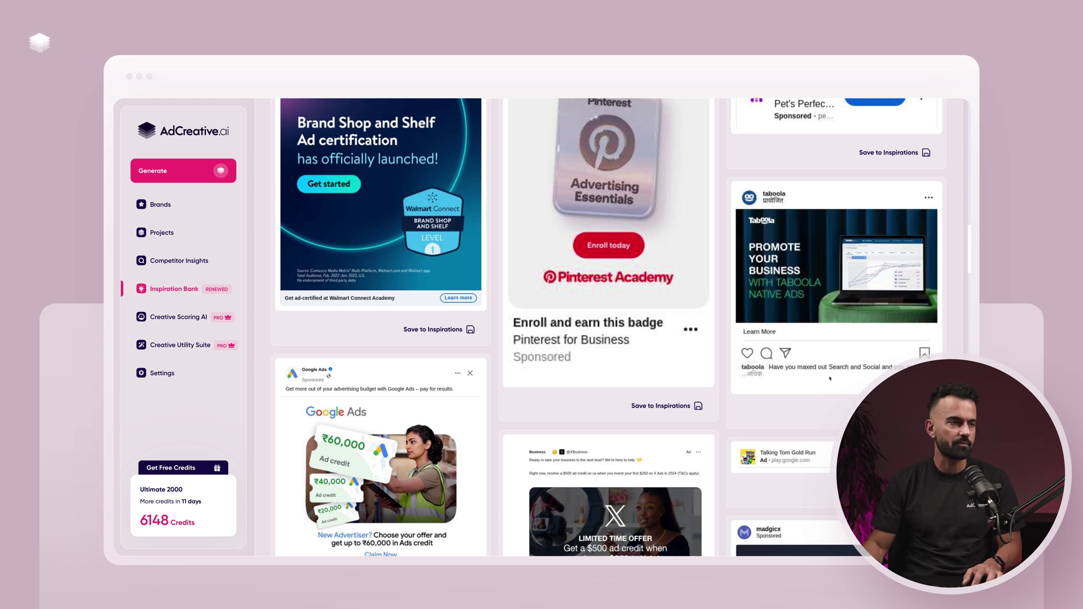
pyautogui.scroll(-4, 733, 339)
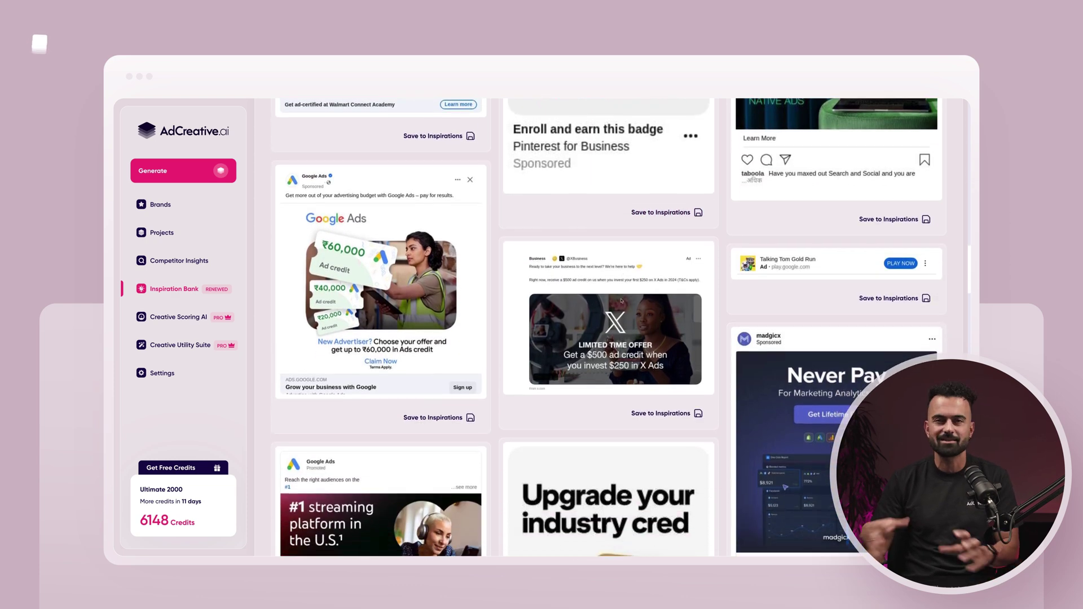
pyautogui.scroll(-2, 618, 305)
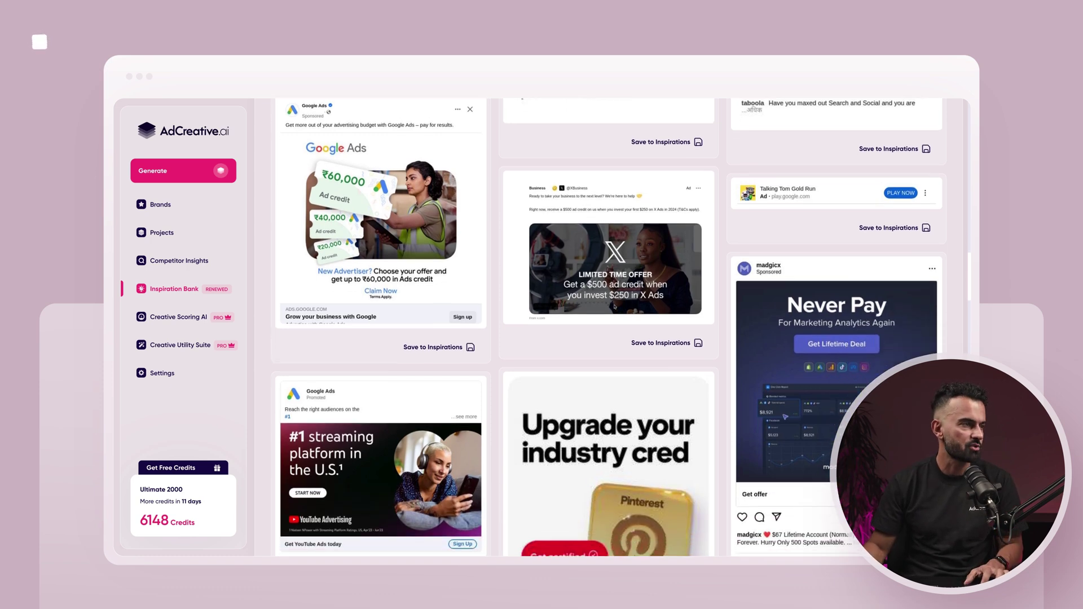
pyautogui.scroll(-5, 614, 307)
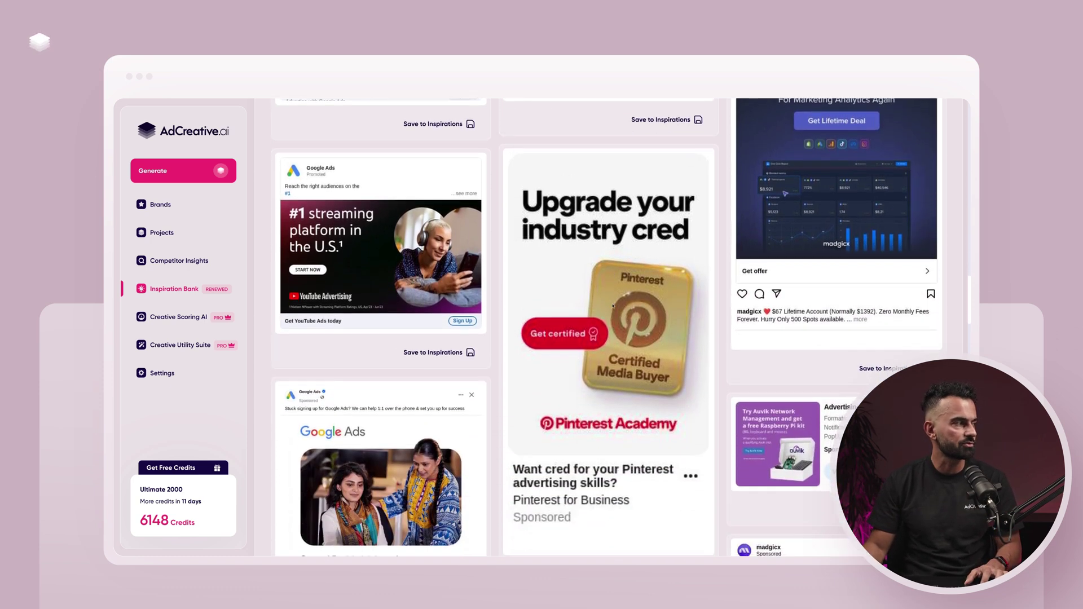
pyautogui.scroll(-1, 359, 269)
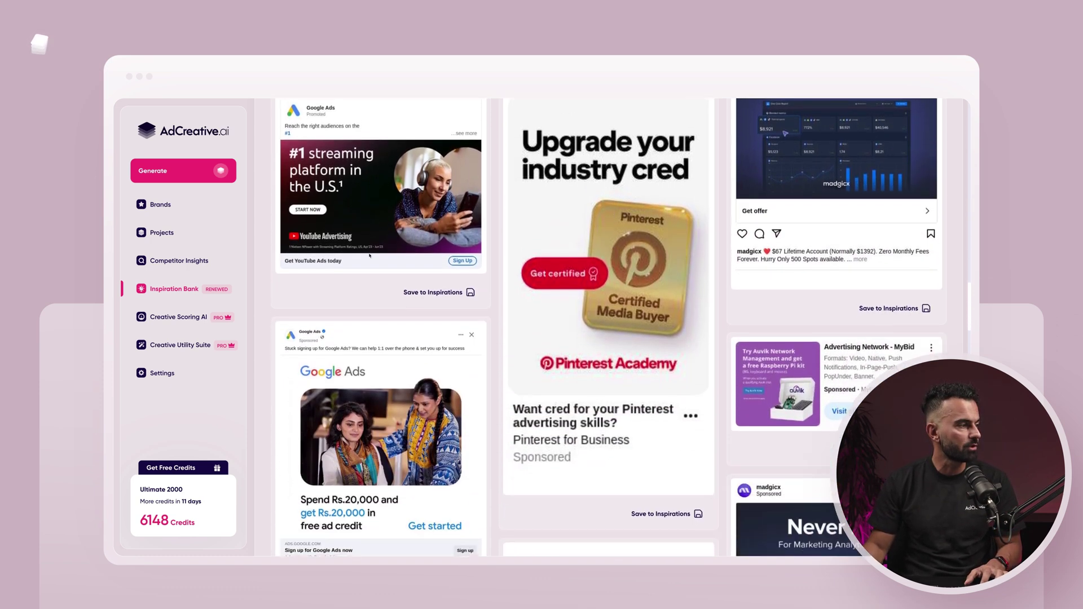
# Save the Google Ads '#1 streaming platform' ad into Software Ads as well
pyautogui.click(449, 289)
pyautogui.click(379, 275)
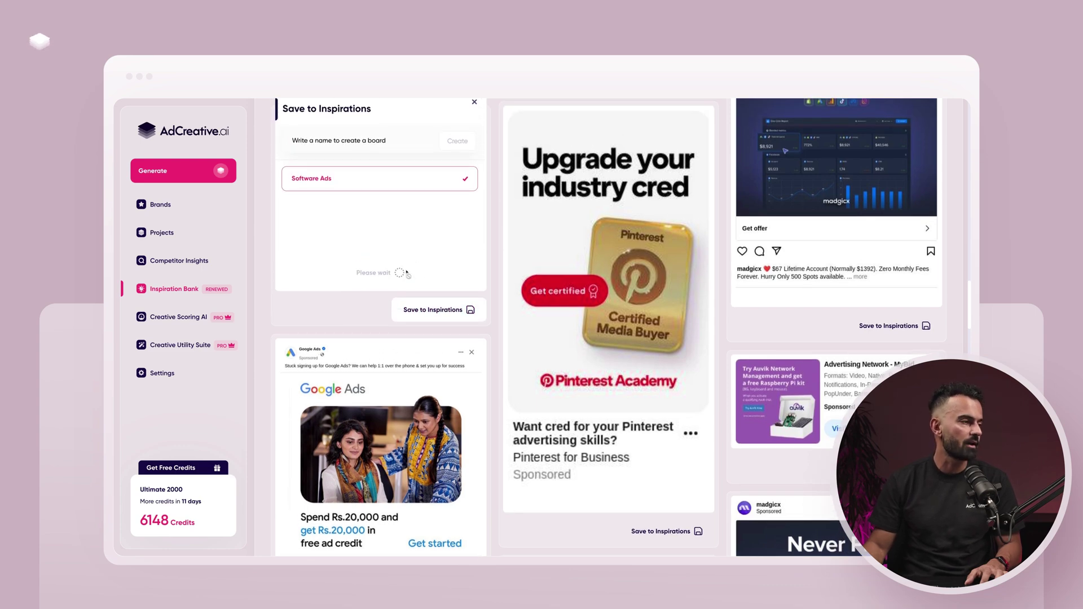
pyautogui.scroll(15, 451, 277)
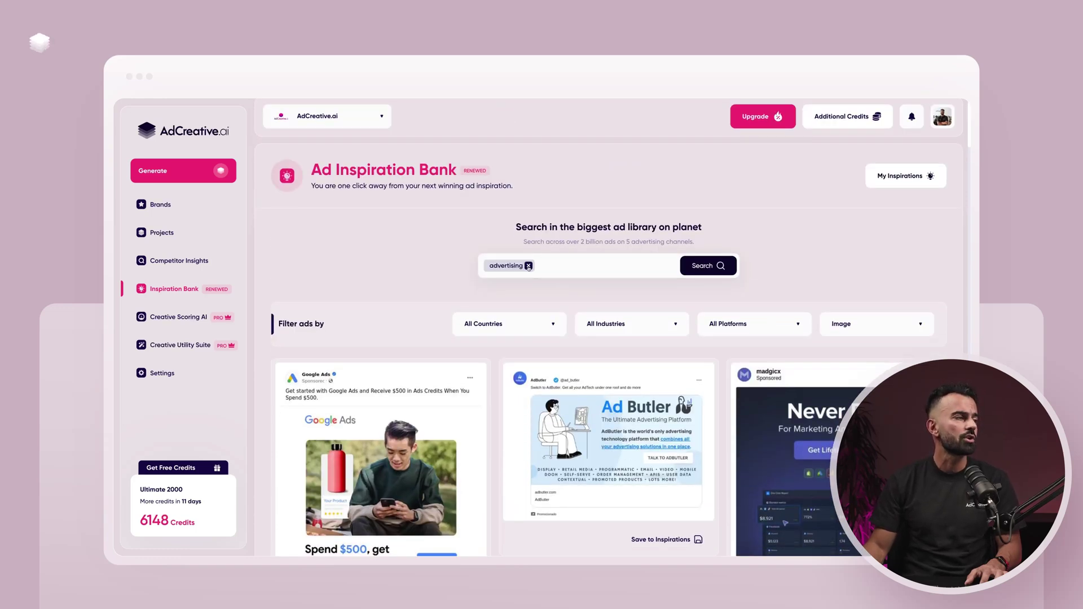
# Replace the 'advertising' search term with a 'creative automation' search
pyautogui.click(528, 266)
pyautogui.write('cr')
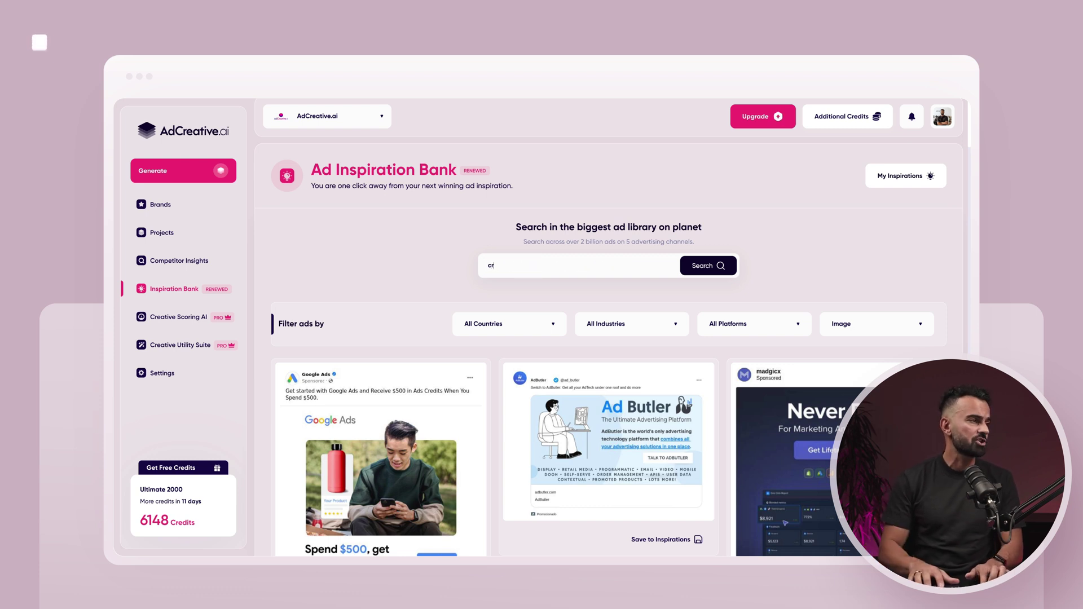
pyautogui.write('eative autom')
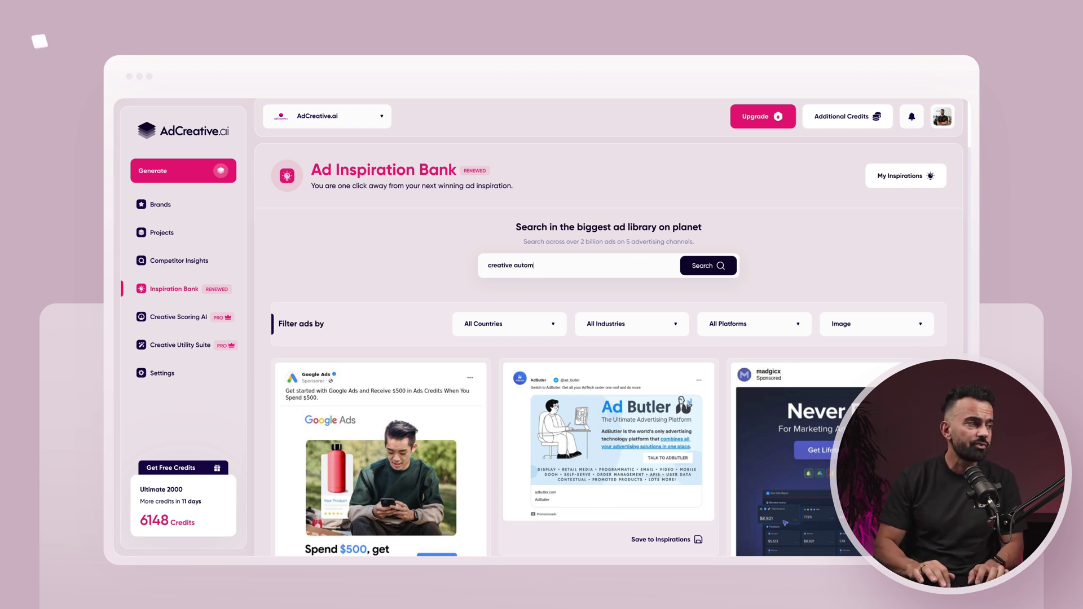
pyautogui.write('ation')
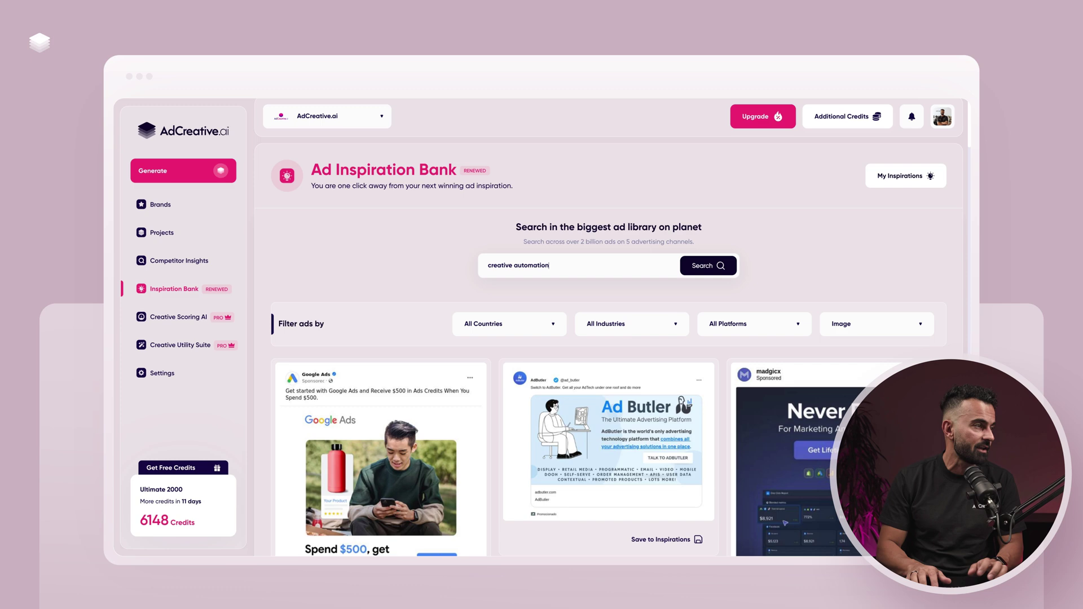
pyautogui.press('Return')
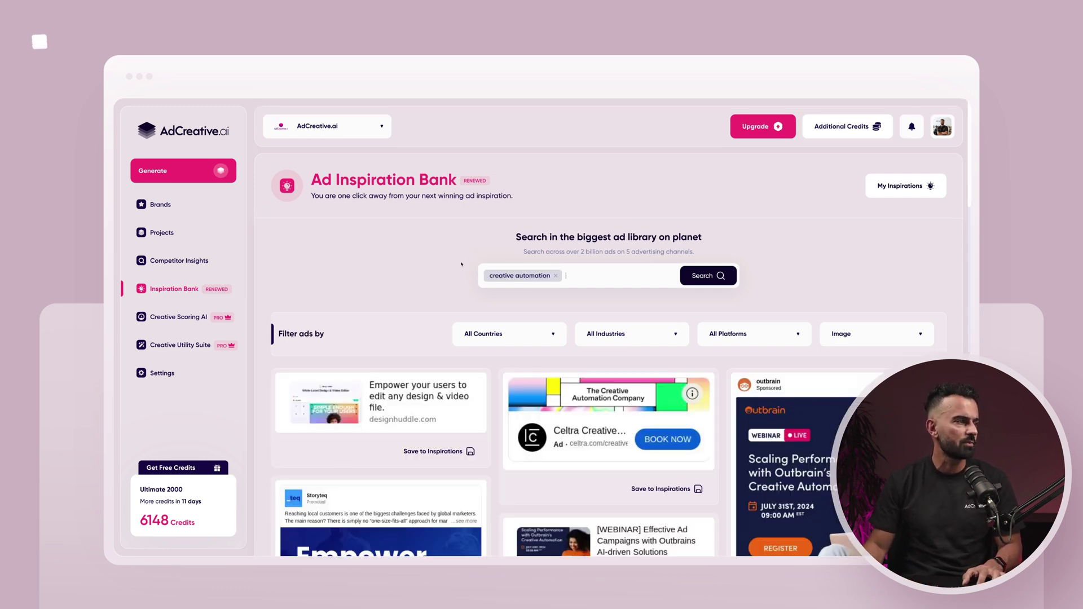
pyautogui.scroll(-3, 460, 264)
pyautogui.scroll(-3, 462, 263)
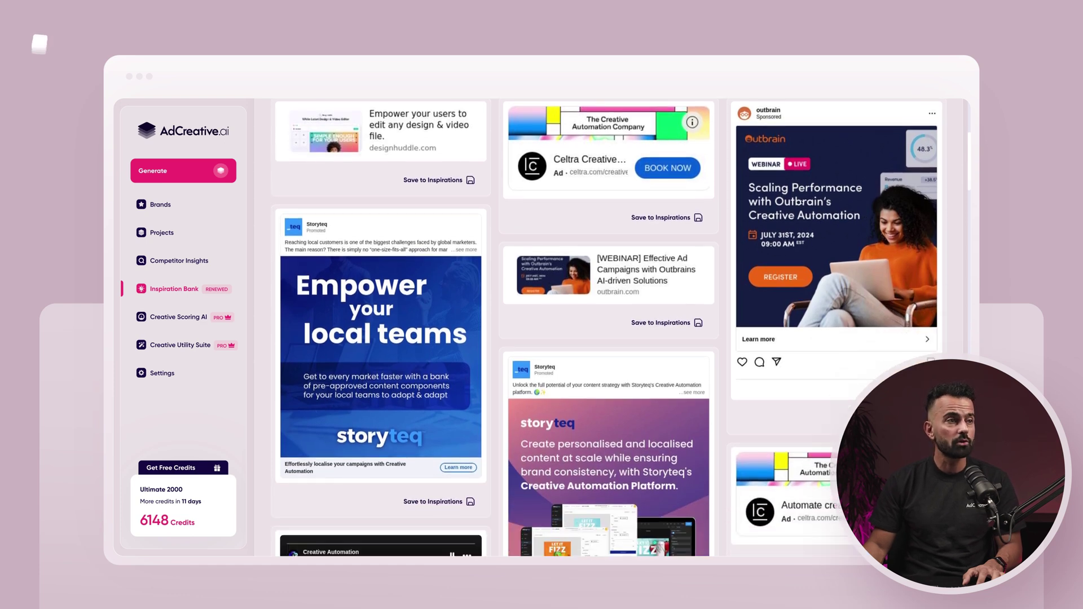
pyautogui.scroll(-1, 808, 213)
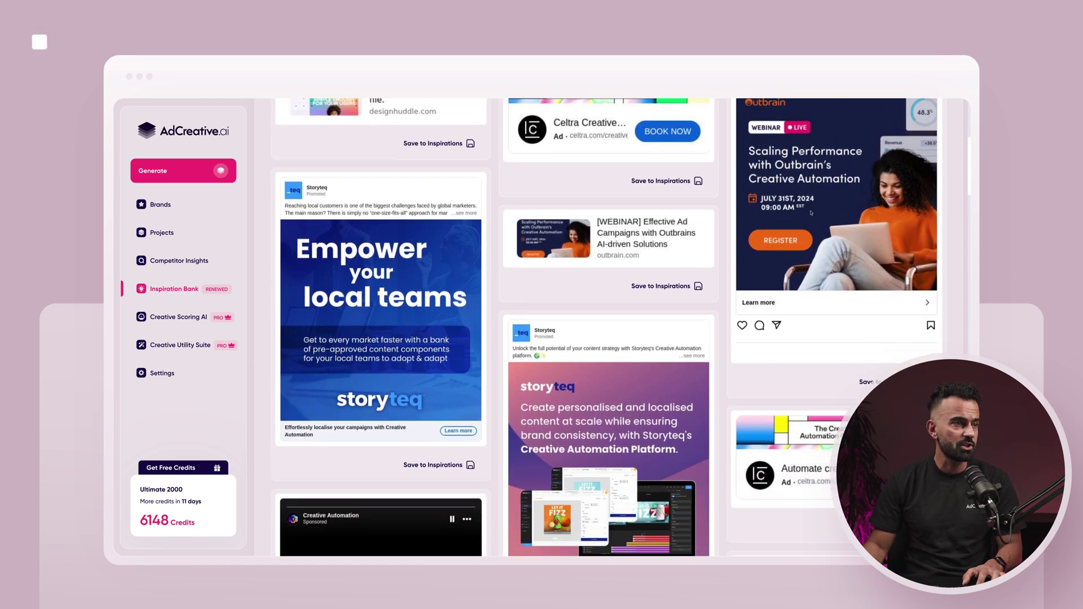
pyautogui.scroll(1, 841, 278)
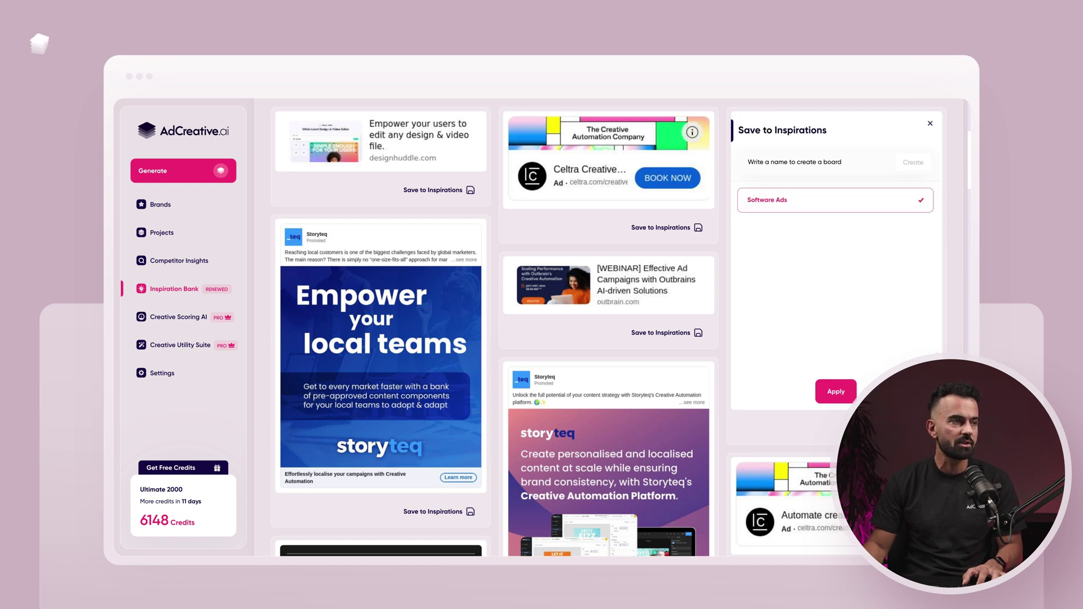
# Create a 'Creative Automation Ads' board and save the Outbrain webinar ad into it
pyautogui.click(784, 164)
pyautogui.write('Creativ')
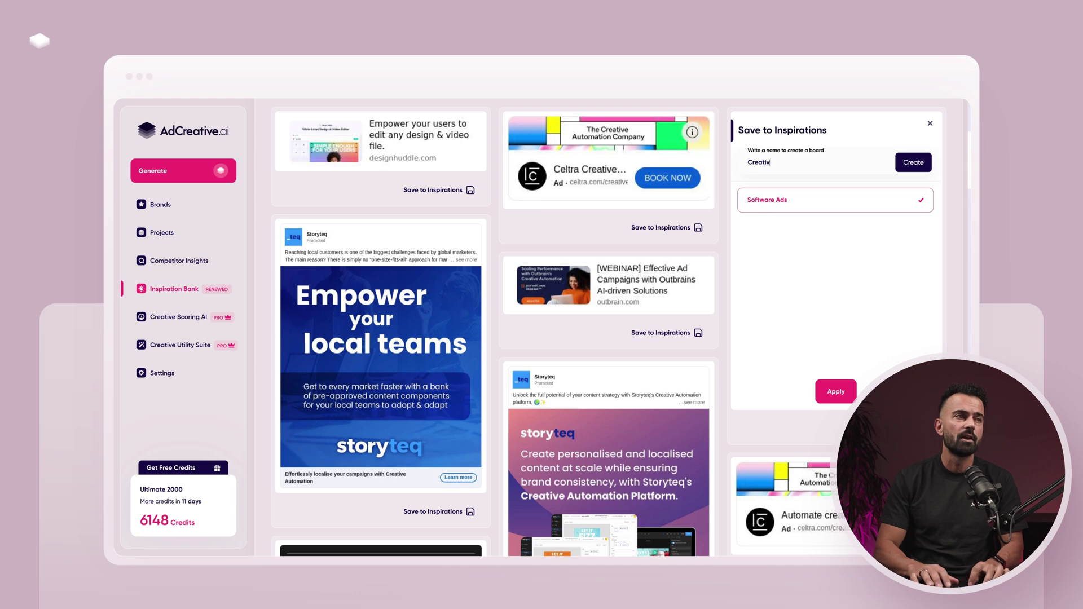
pyautogui.write('e Automation Ads')
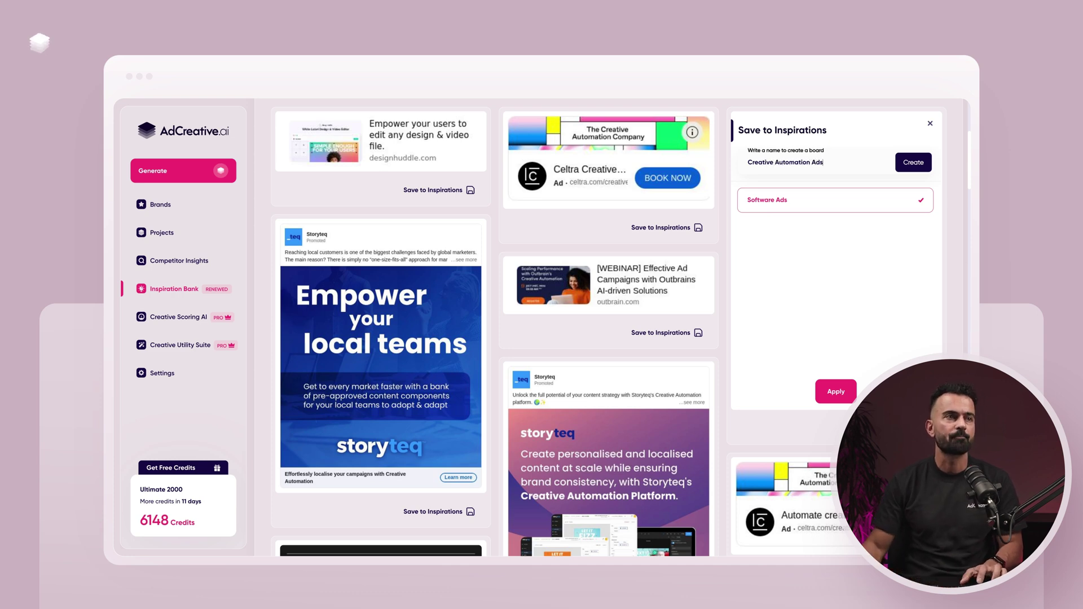
pyautogui.click(909, 163)
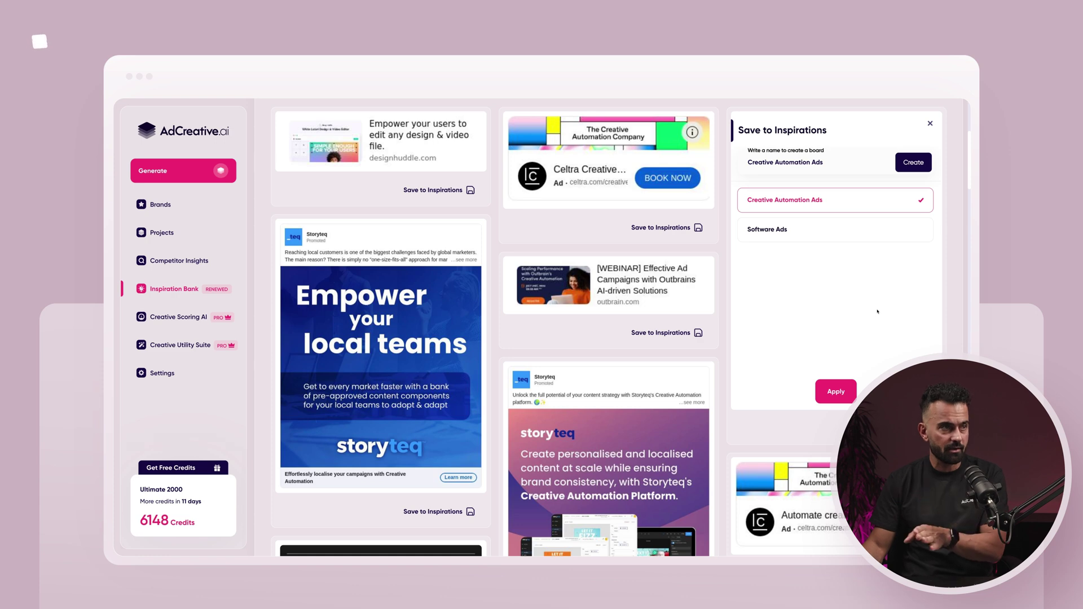
pyautogui.click(825, 393)
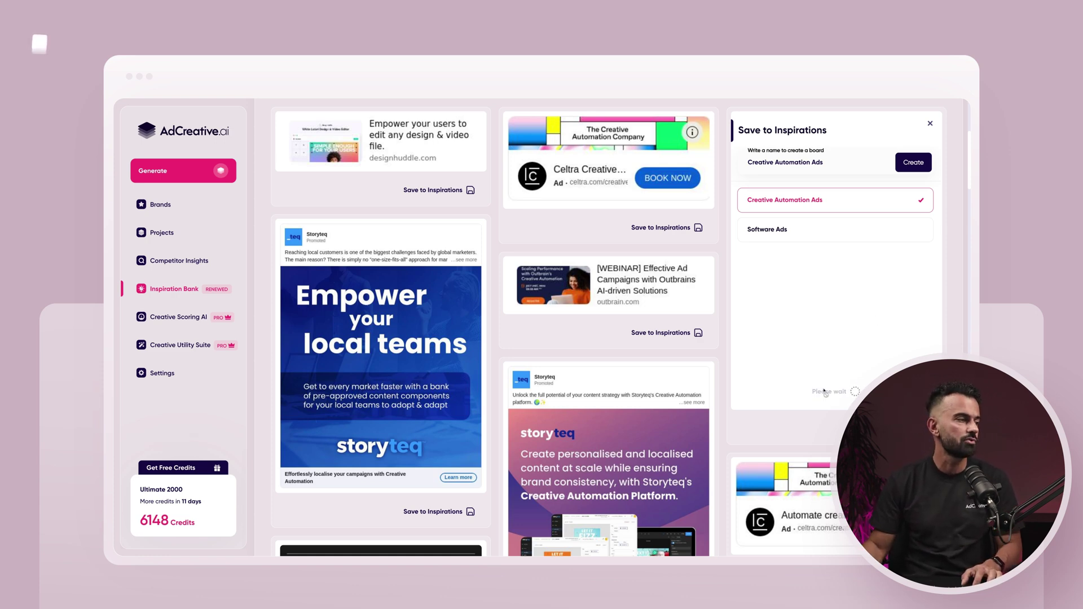
pyautogui.scroll(-5, 581, 285)
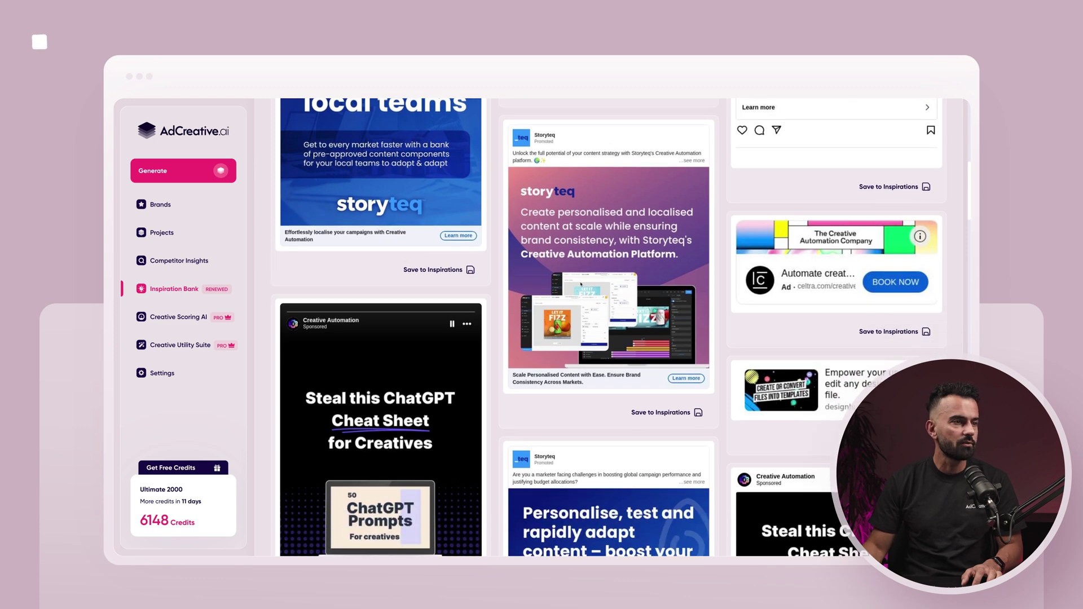
# Save the ChatGPT cheat sheet ad into Creative Automation Ads
pyautogui.scroll(-5, 581, 285)
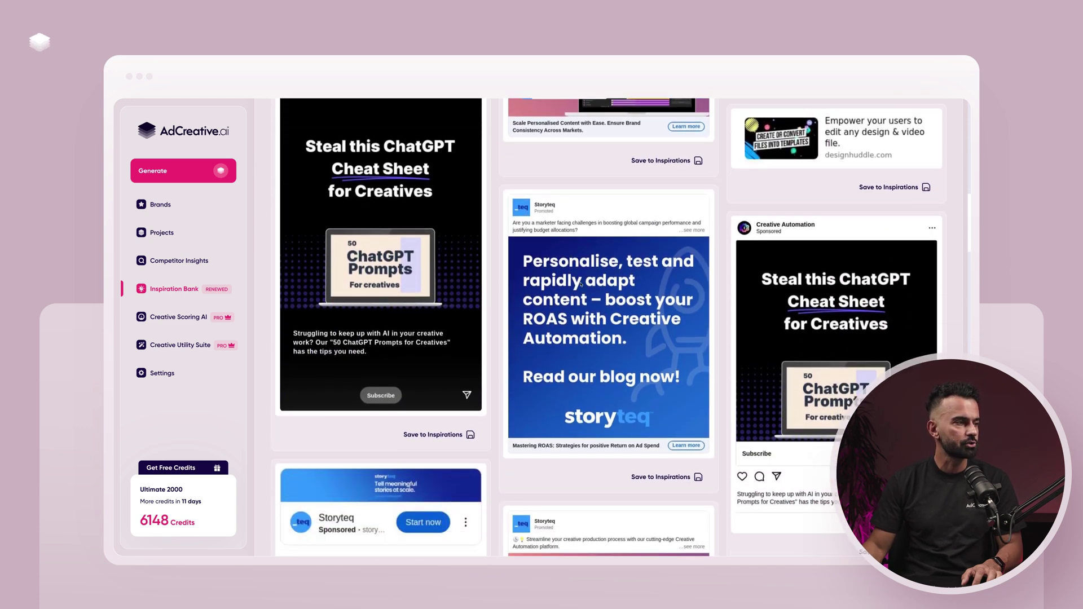
pyautogui.scroll(-2, 581, 285)
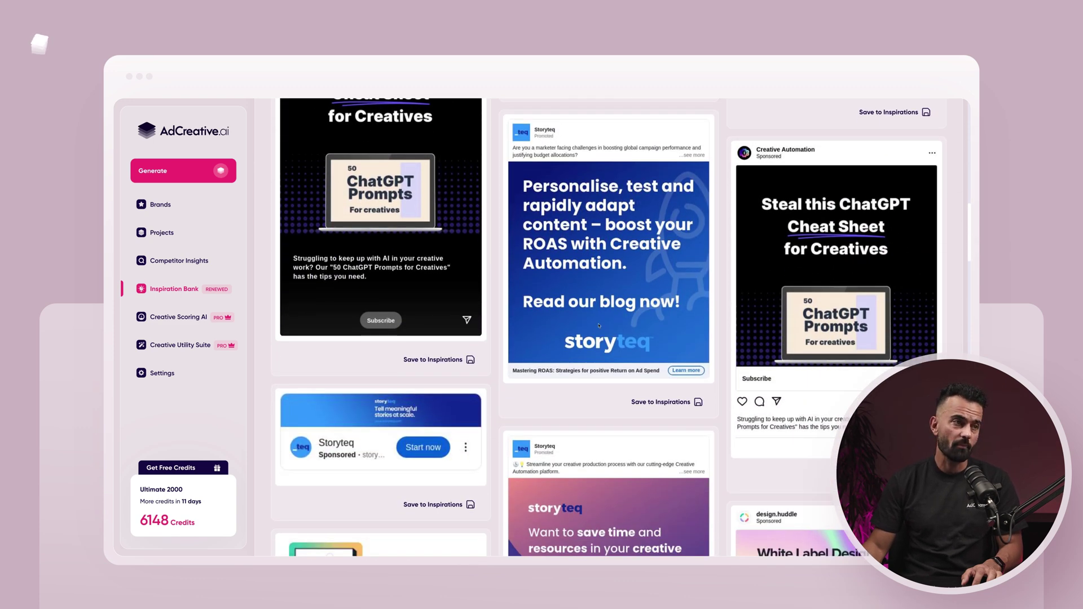
pyautogui.scroll(1, 638, 297)
pyautogui.scroll(1, 640, 296)
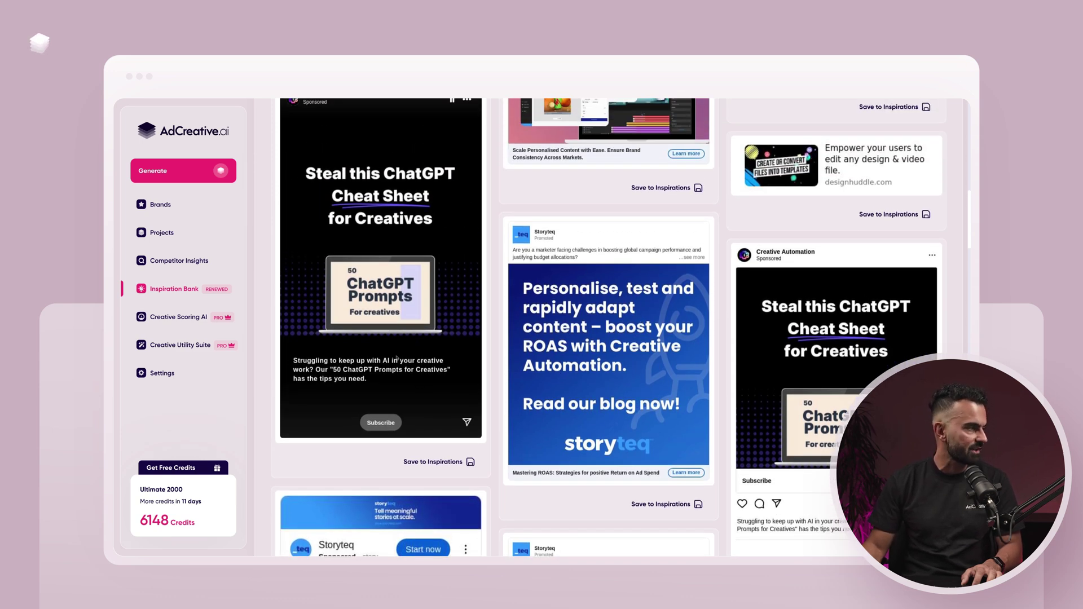
pyautogui.scroll(2, 397, 353)
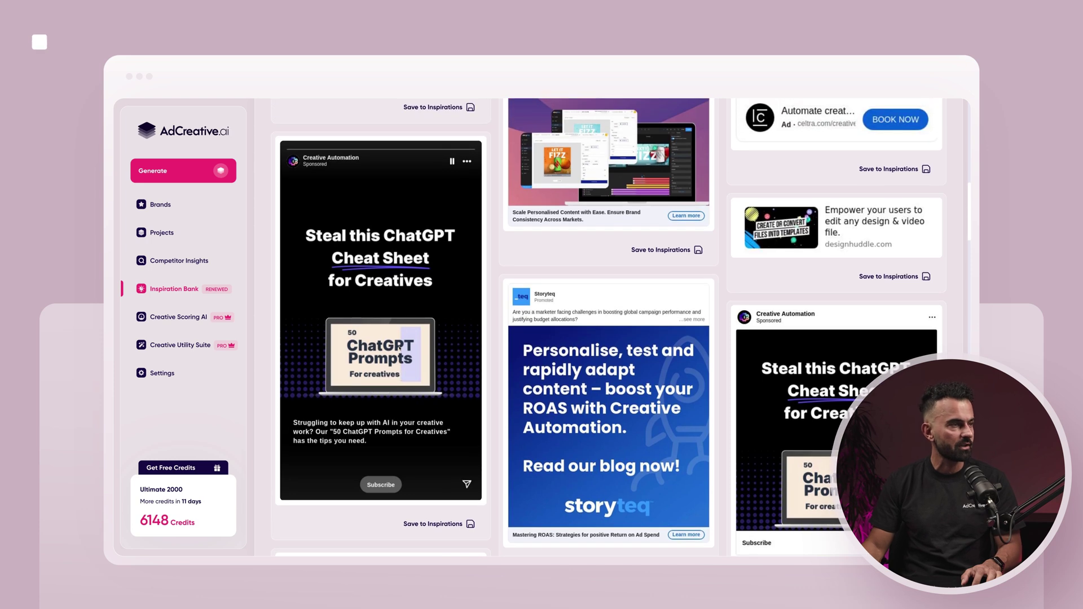
pyautogui.scroll(-1, 389, 327)
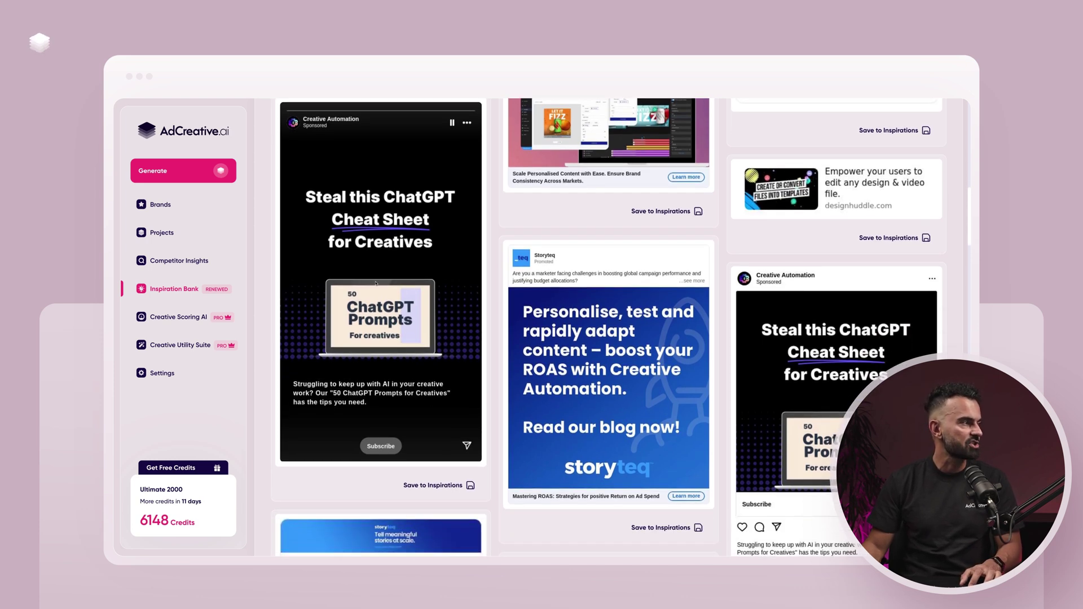
pyautogui.scroll(-1, 375, 283)
pyautogui.click(439, 463)
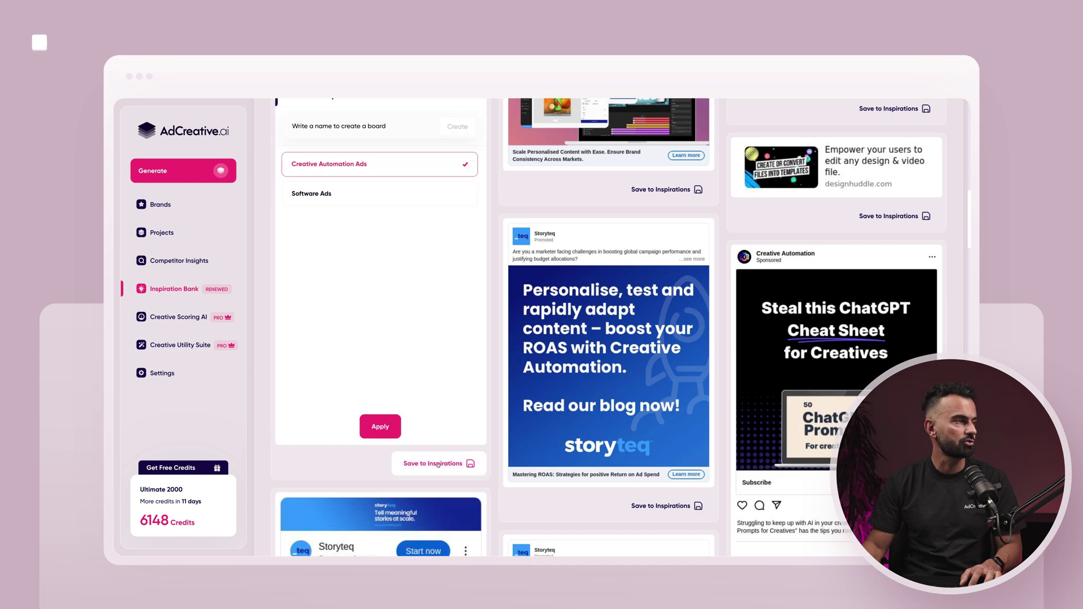
pyautogui.click(378, 431)
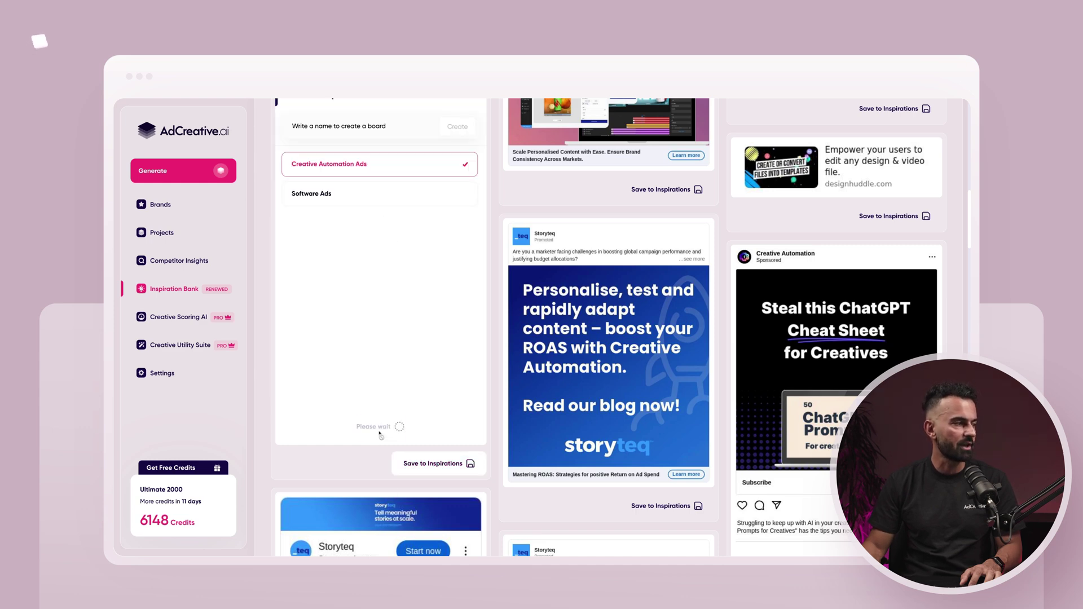
# Save the Storyteq ad into Creative Automation Ads
pyautogui.scroll(-4, 396, 430)
pyautogui.scroll(-8, 397, 429)
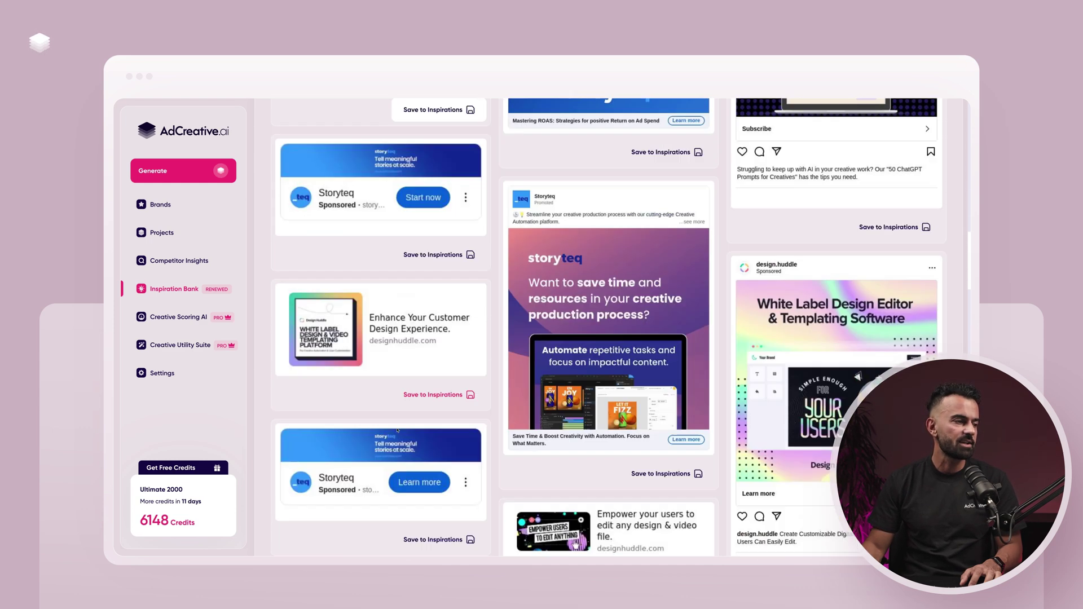
pyautogui.scroll(4, 396, 430)
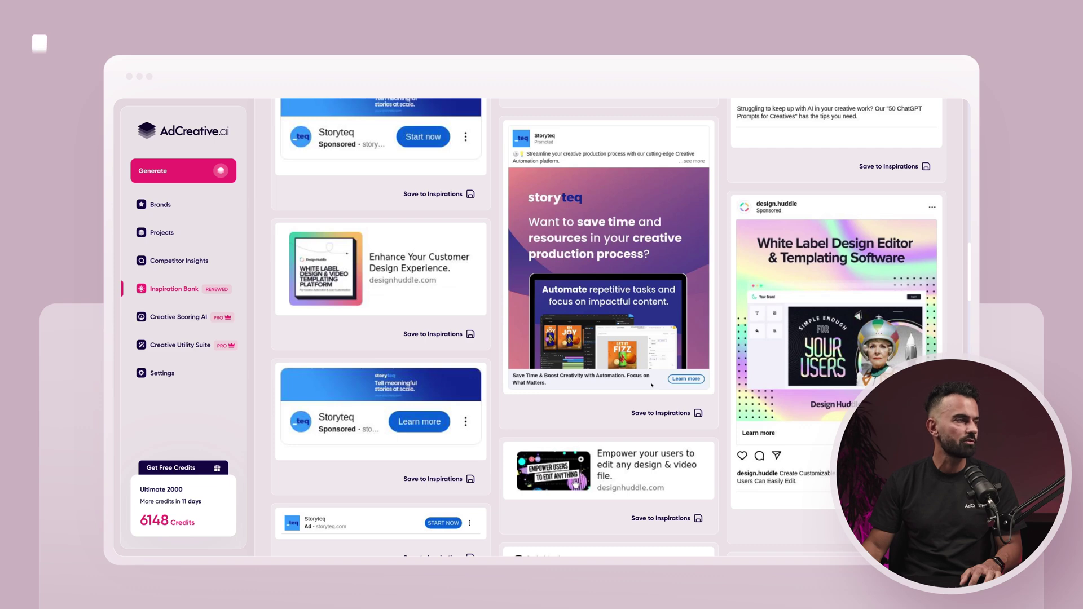
pyautogui.click(677, 413)
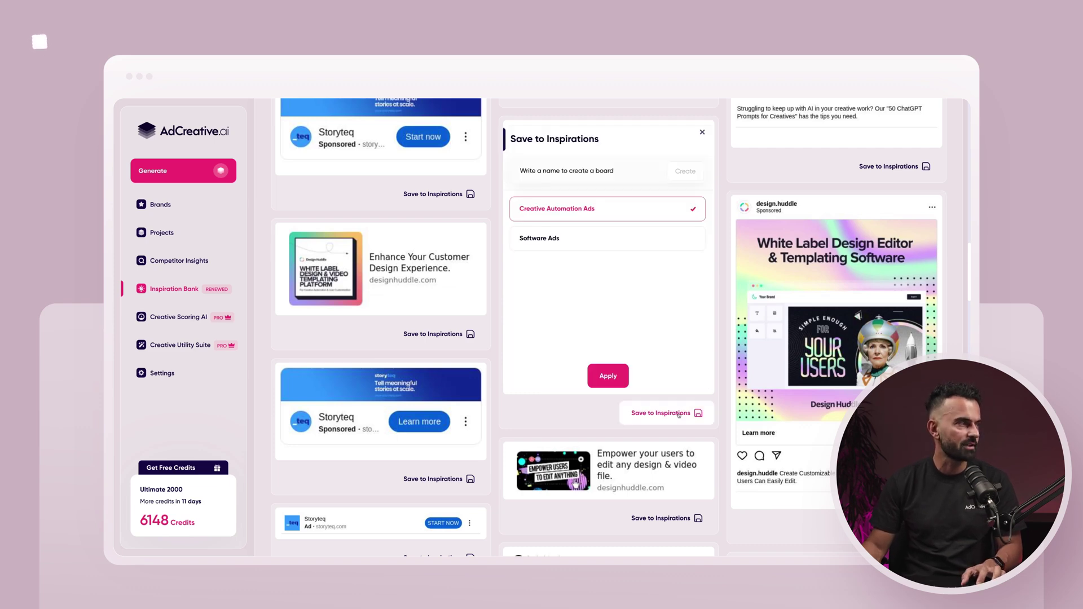
pyautogui.click(602, 378)
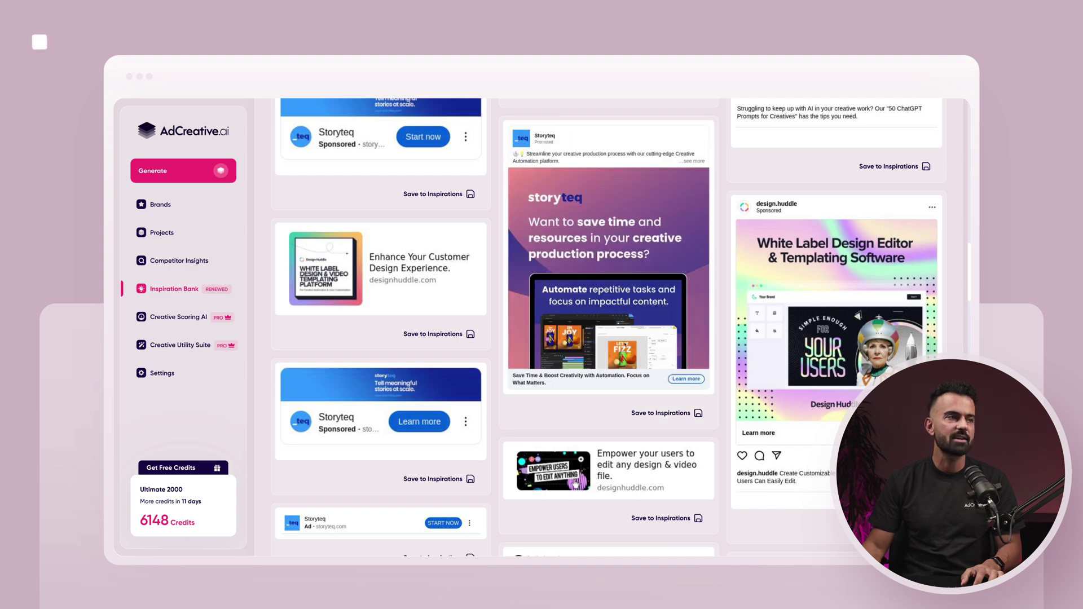
# Save the Adflow.io ad into Creative Automation Ads
pyautogui.scroll(-6, 624, 346)
pyautogui.scroll(-10, 622, 344)
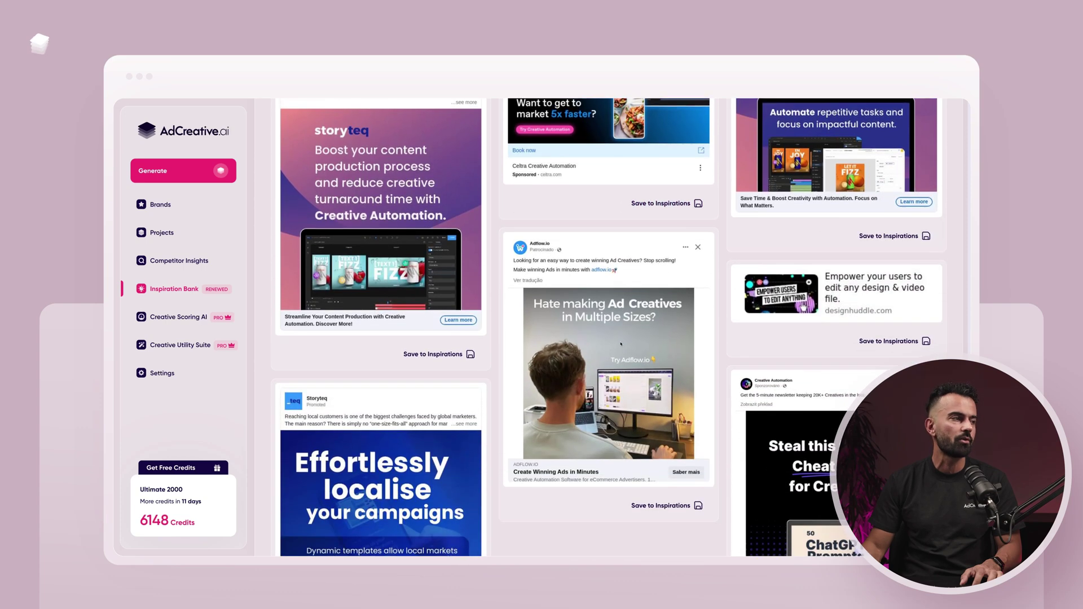
pyautogui.scroll(-1, 620, 344)
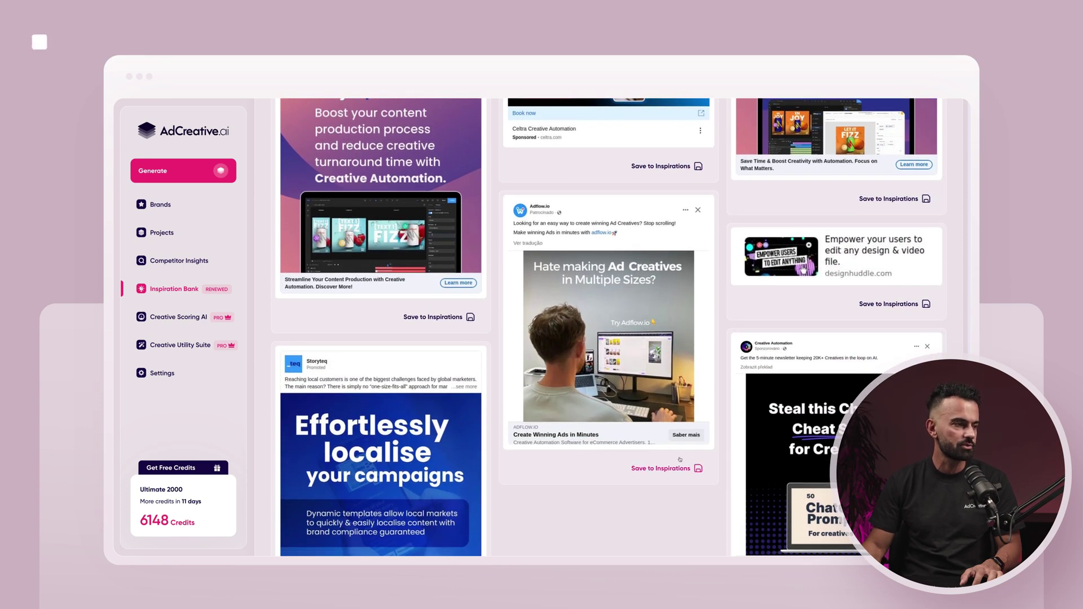
pyautogui.click(660, 468)
pyautogui.click(620, 441)
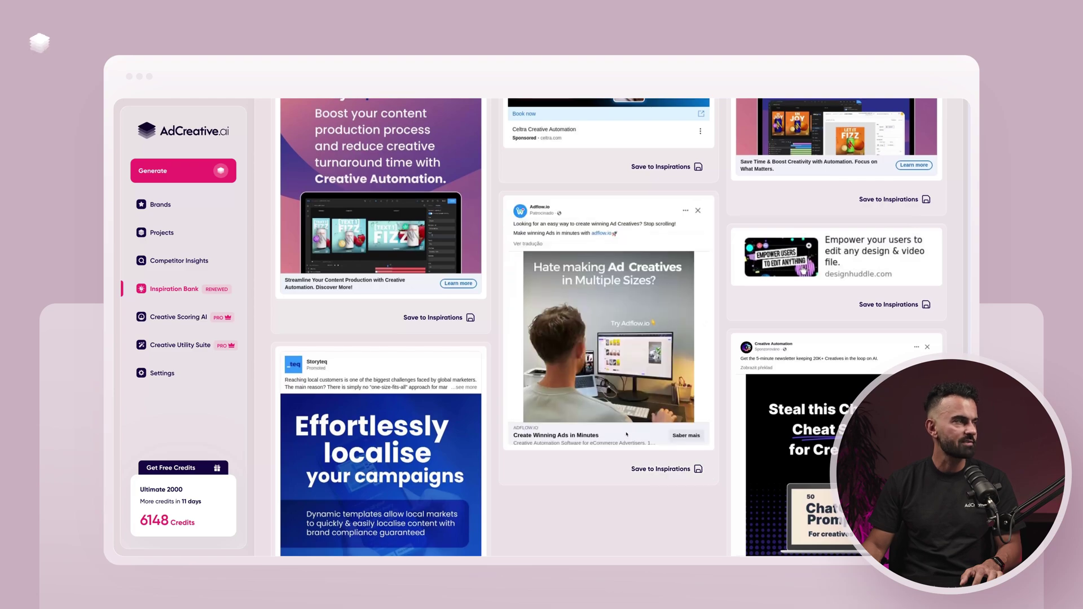
pyautogui.scroll(15, 626, 434)
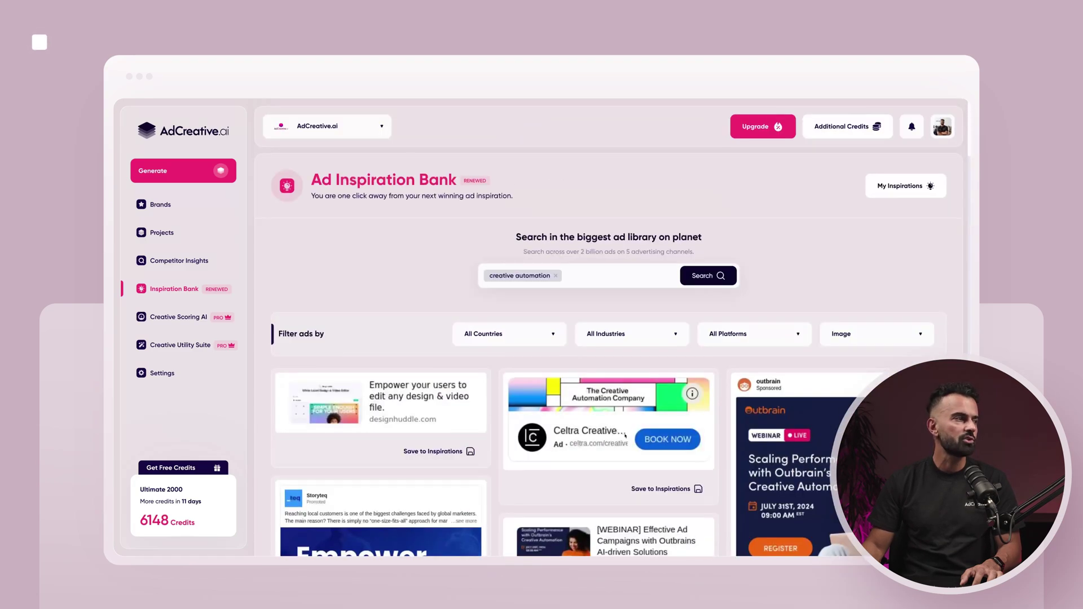
# Open the Creative Automation Ads board in My Inspirations to review its Outbrain, cheat sheet, Storyteq and Adflow.io ads
pyautogui.click(892, 188)
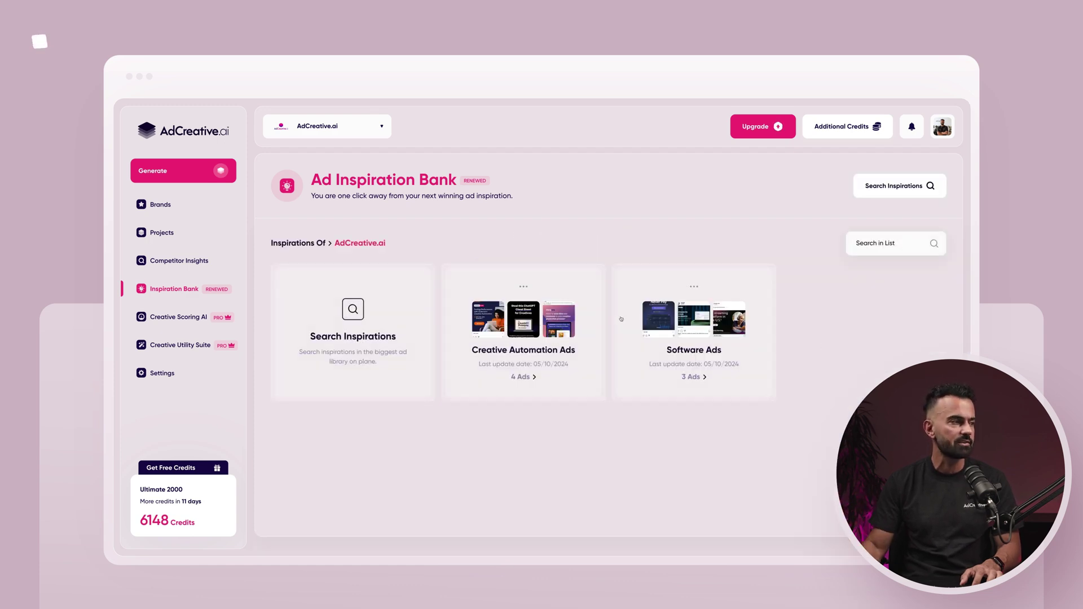
pyautogui.click(563, 328)
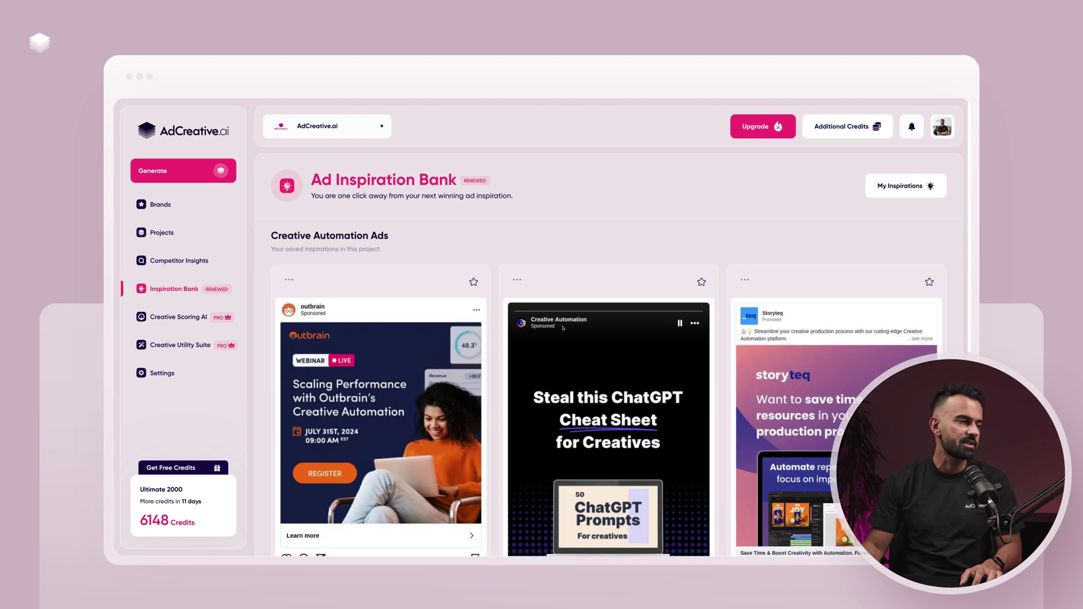
pyautogui.scroll(-6, 563, 328)
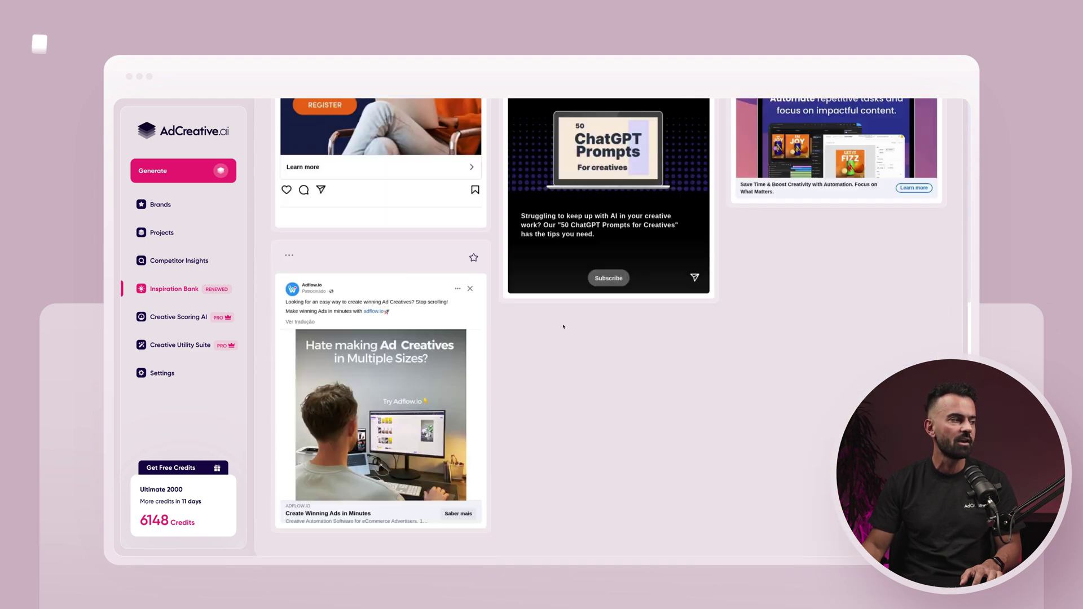
pyautogui.scroll(2, 681, 480)
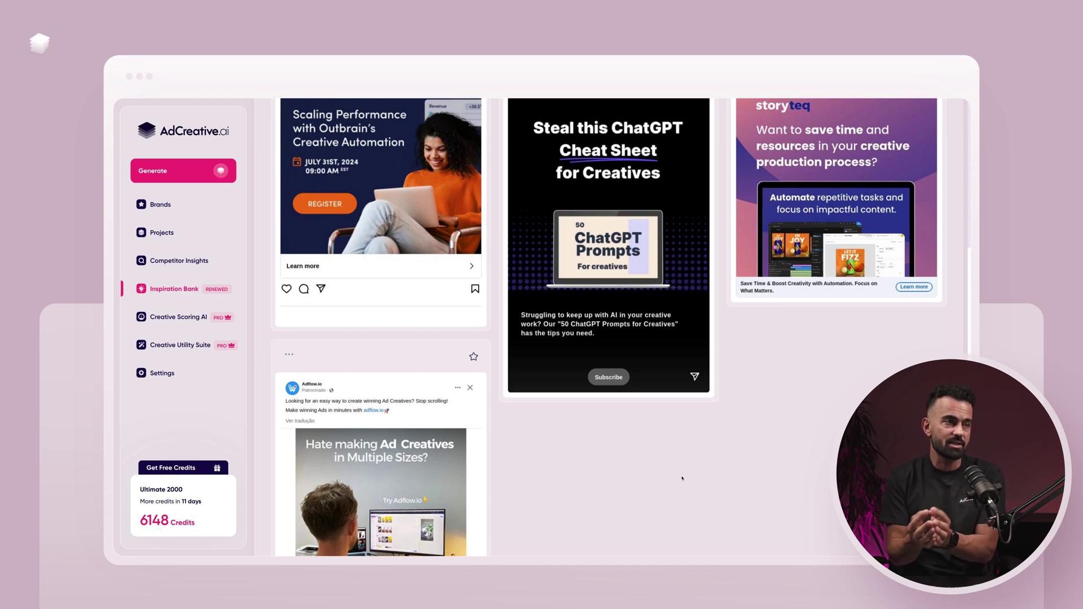
pyautogui.scroll(5, 682, 479)
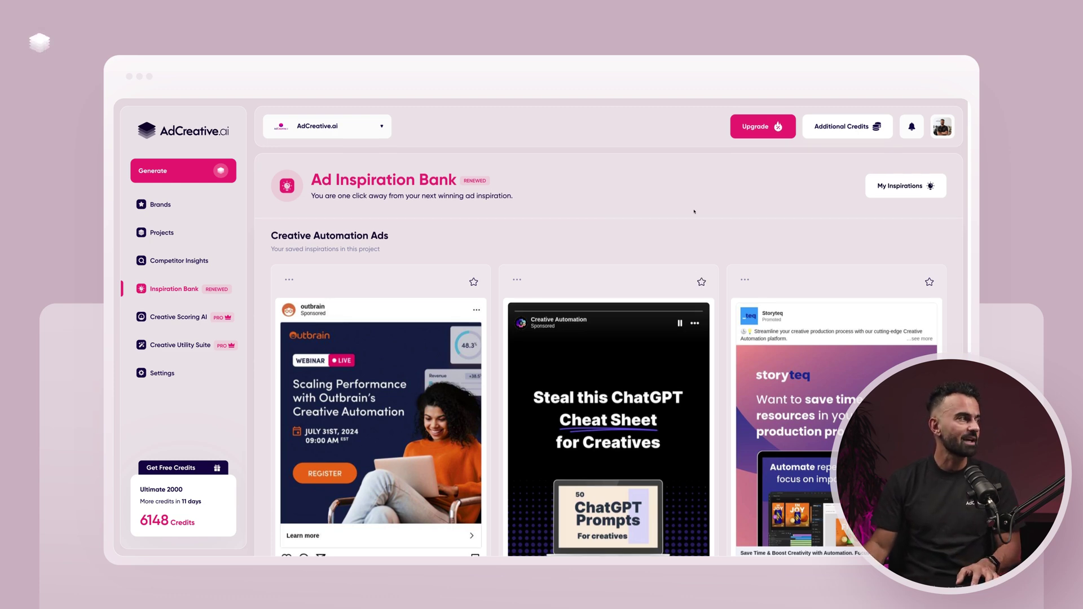
# Return to the 'creative automation' search and review the Countries, Industries, Platforms and Types filters, leaving all at All
pyautogui.click(899, 192)
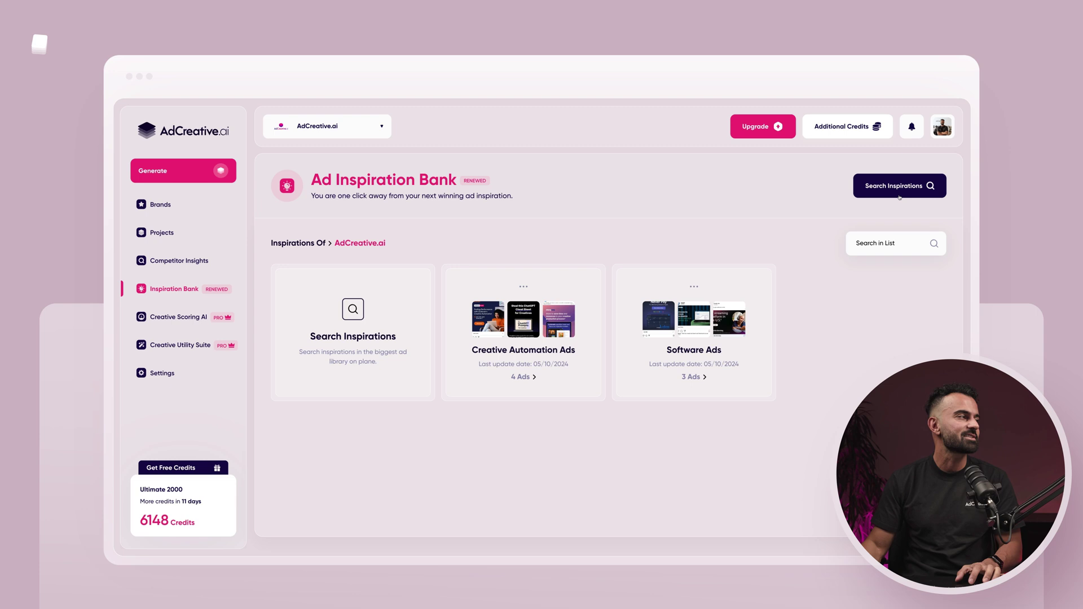
pyautogui.click(318, 323)
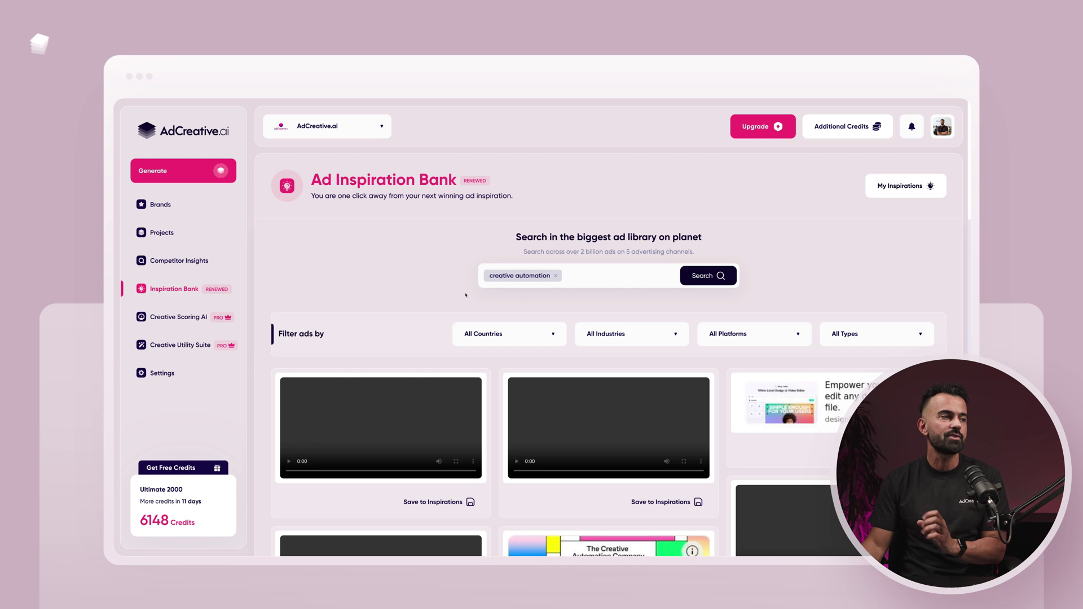
pyautogui.click(521, 334)
pyautogui.scroll(-5, 537, 435)
pyautogui.scroll(5, 538, 434)
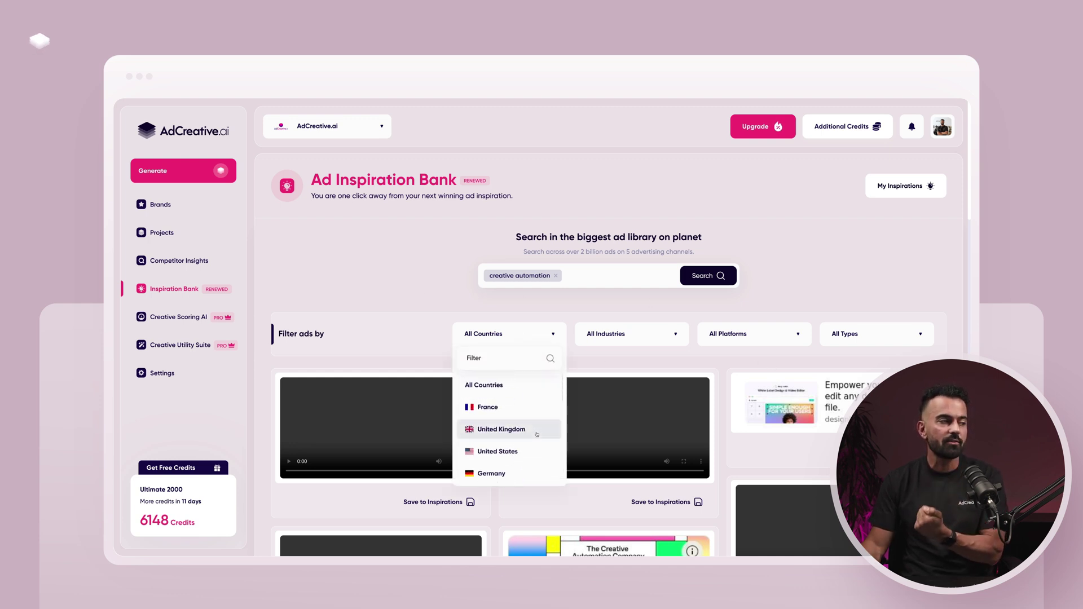
pyautogui.click(646, 340)
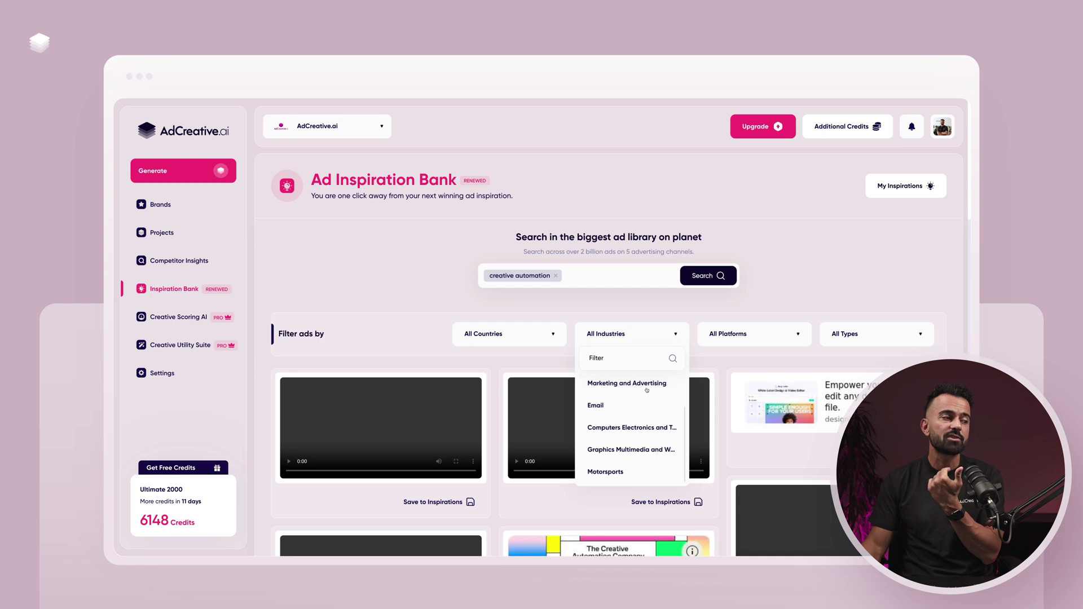
pyautogui.click(738, 335)
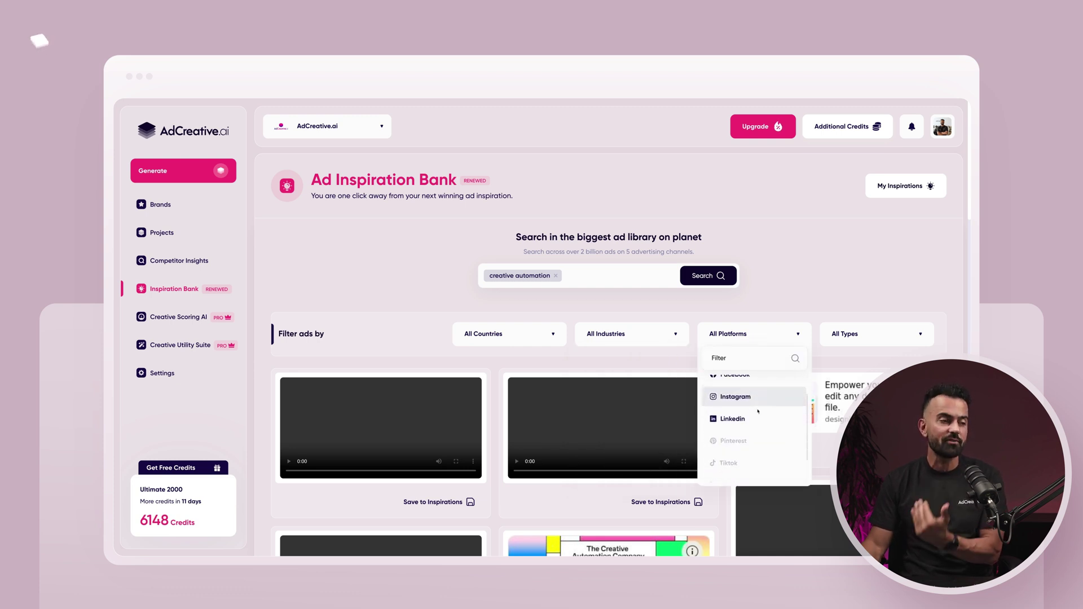
pyautogui.scroll(-2, 745, 429)
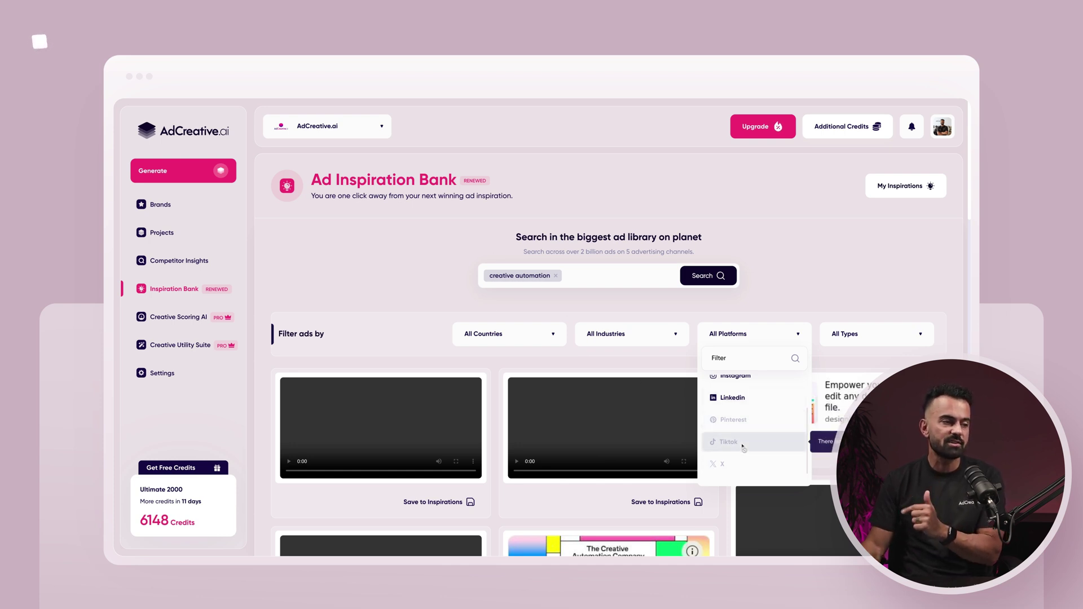
pyautogui.click(868, 333)
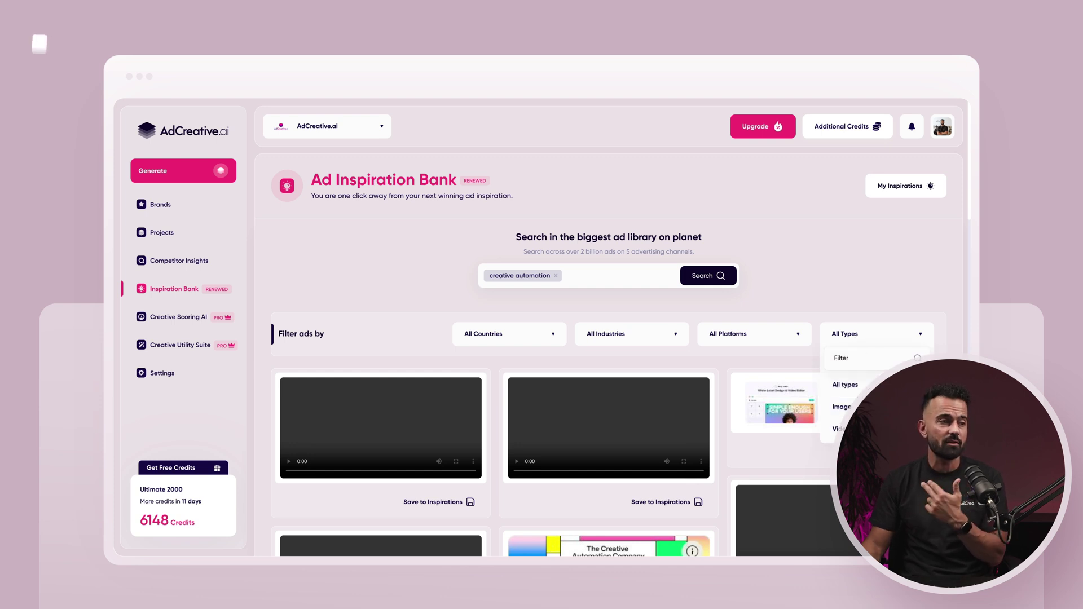
pyautogui.click(867, 328)
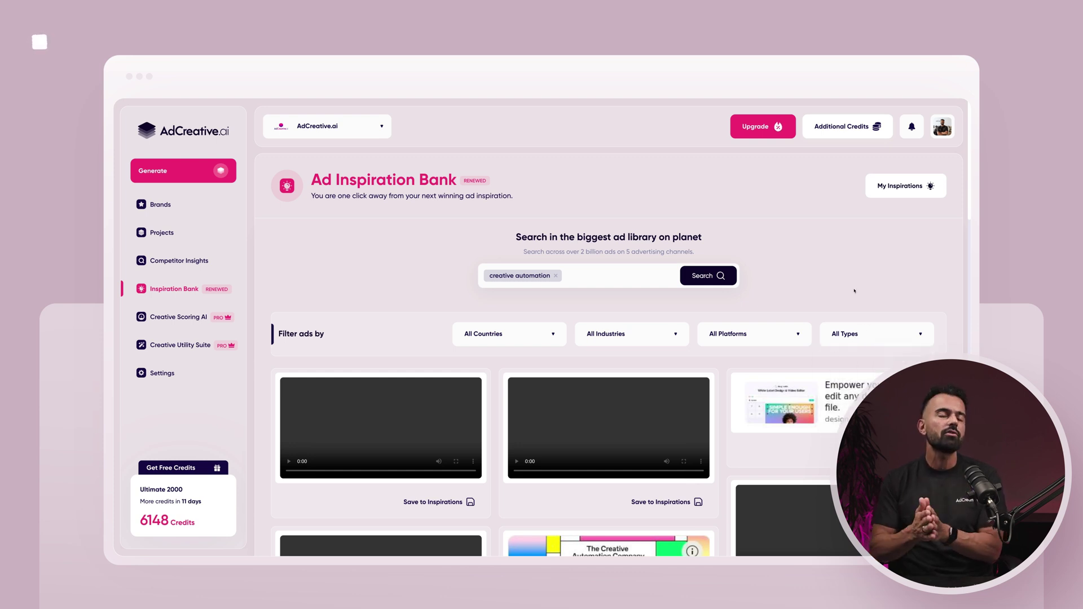